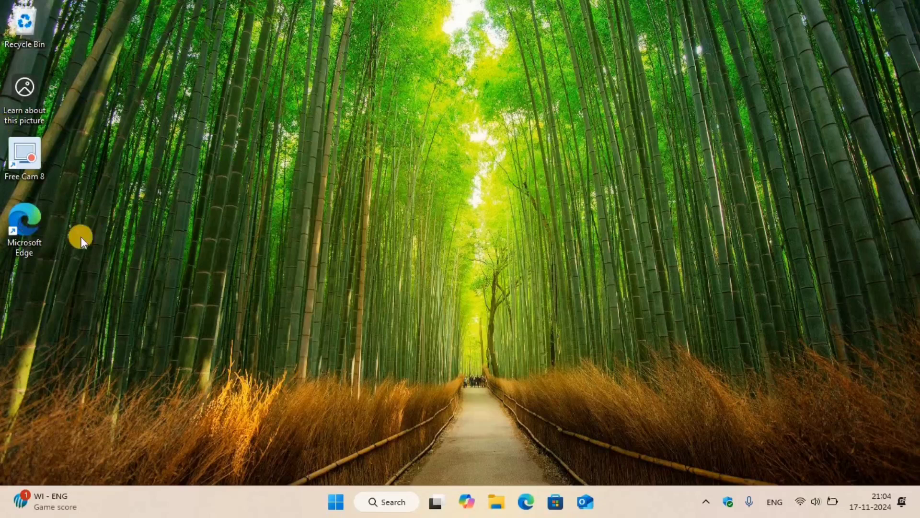
Step: View the widgets board from the desktop and close it again
click(48, 501)
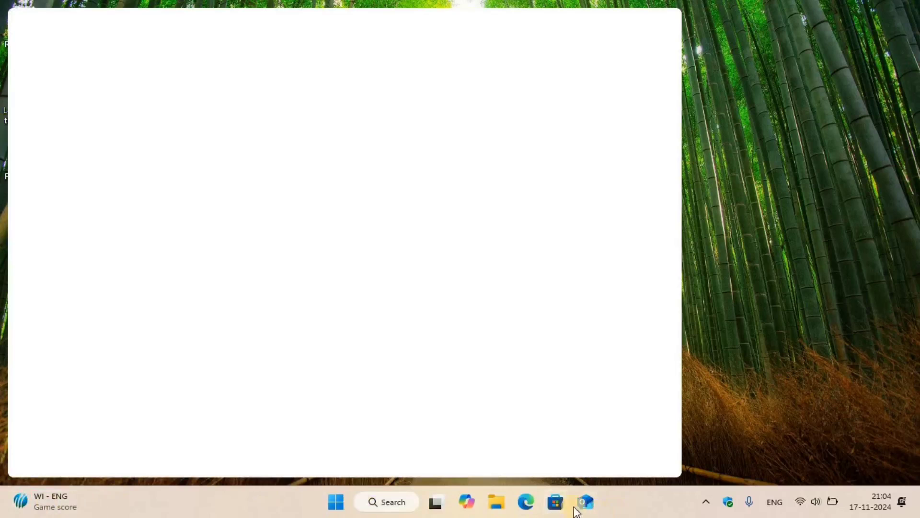
click(767, 105)
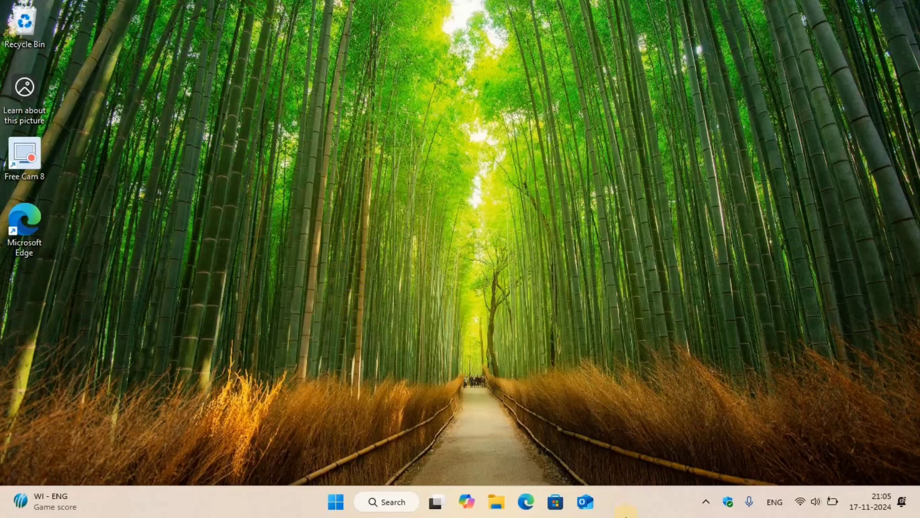
Step: Open the Start page of the Personalization settings in Windows Settings
click(336, 502)
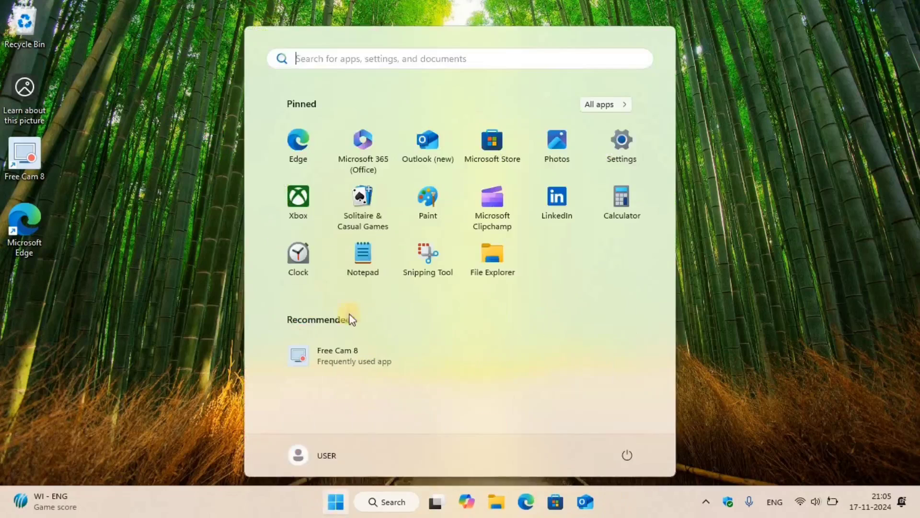
click(619, 147)
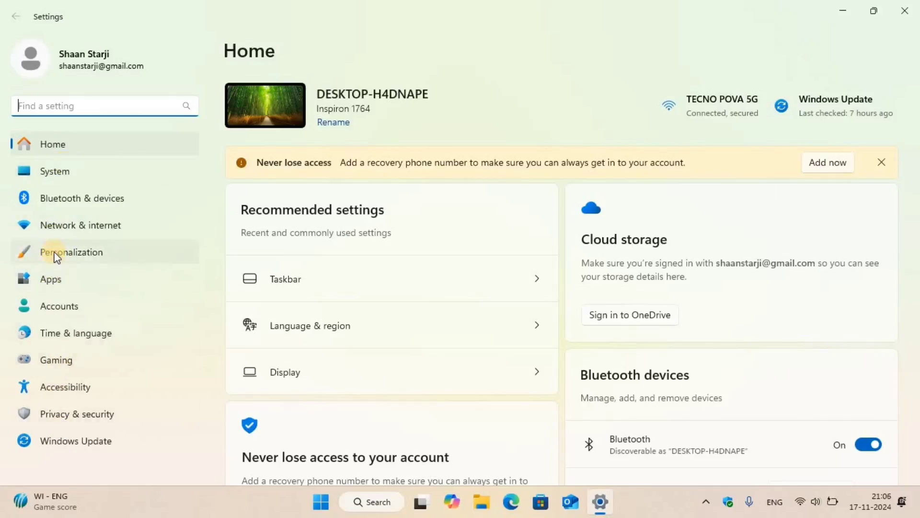
click(98, 254)
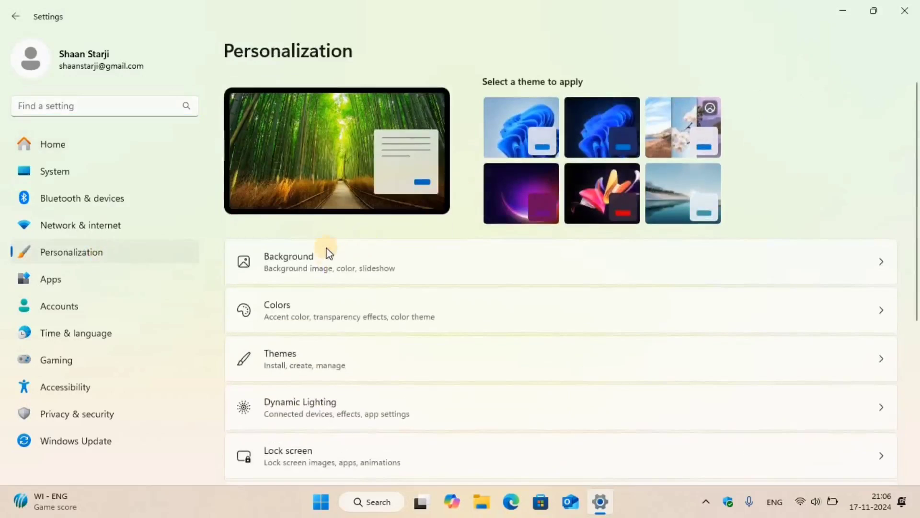
scroll(319, 259, down, 6)
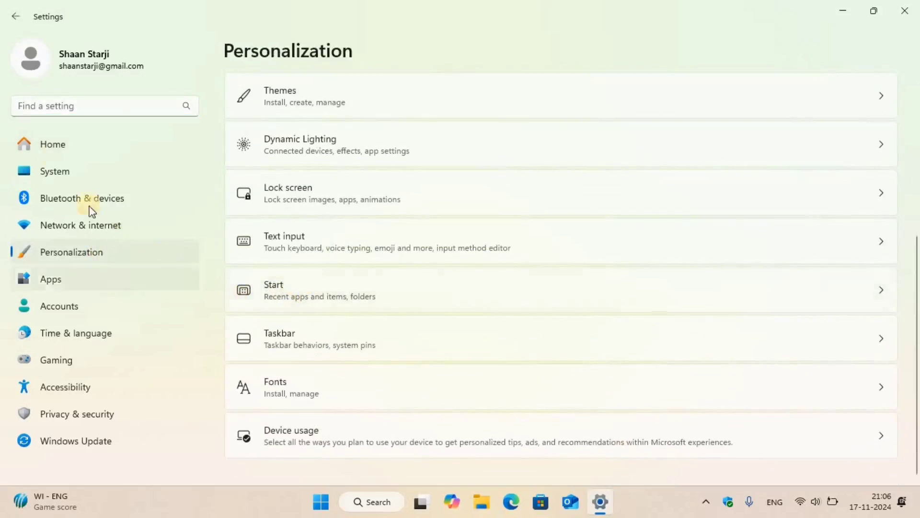
click(48, 143)
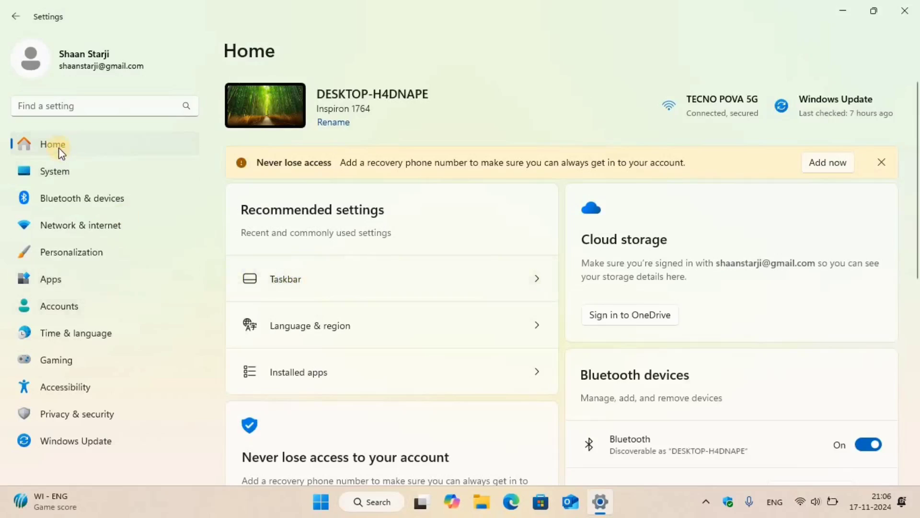
click(78, 256)
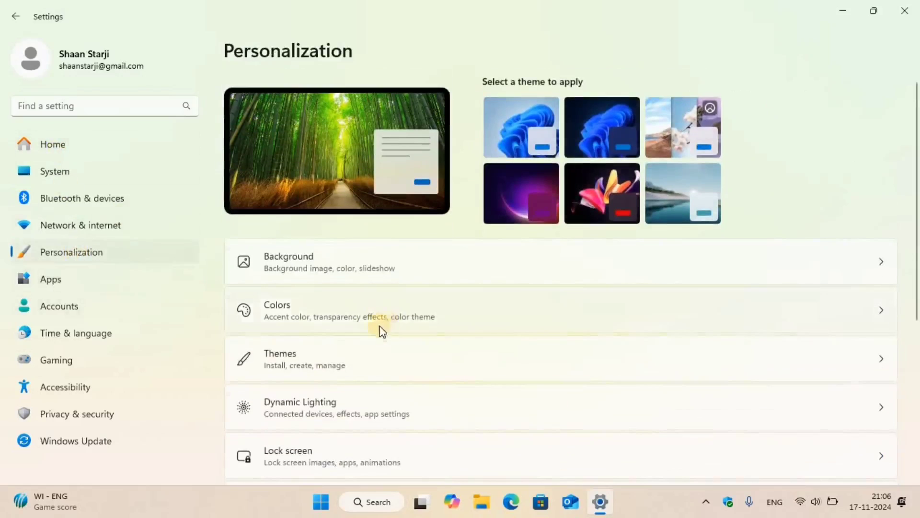
scroll(382, 331, down, 5)
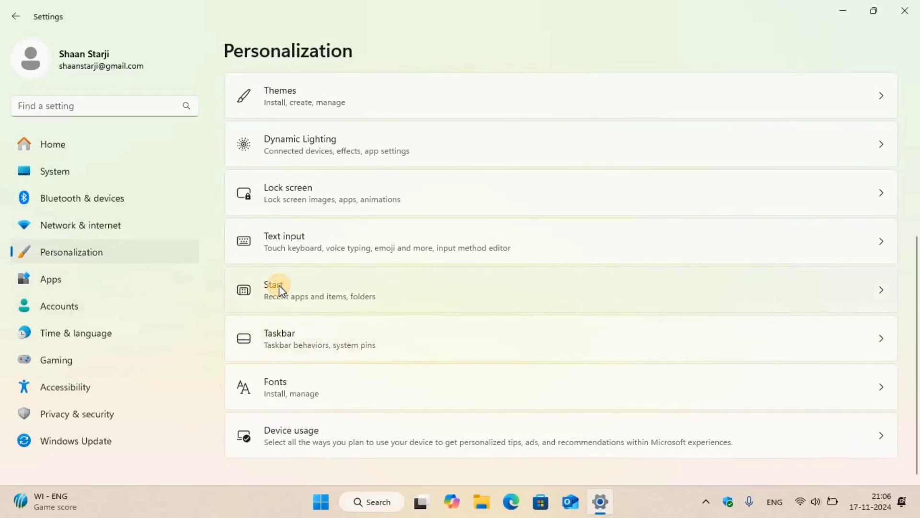
click(306, 290)
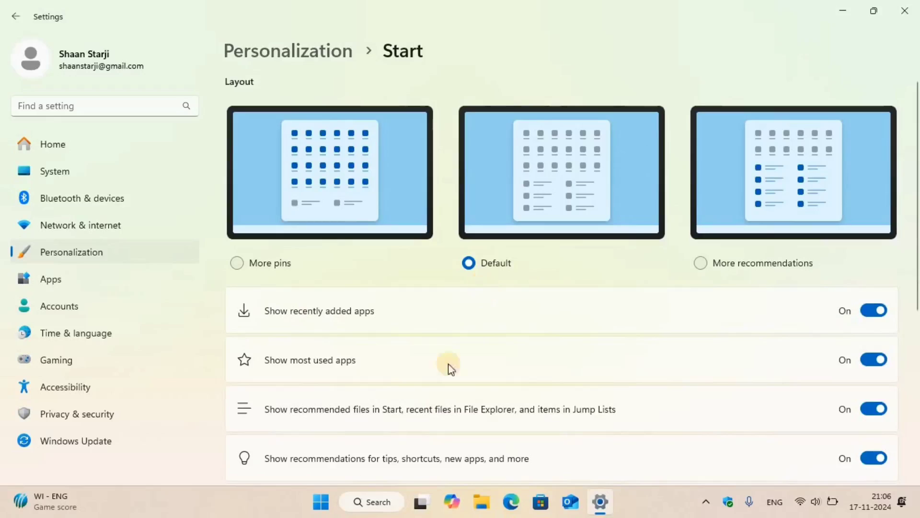
Step: Check the current Start menu, then set its layout to More pins
click(322, 502)
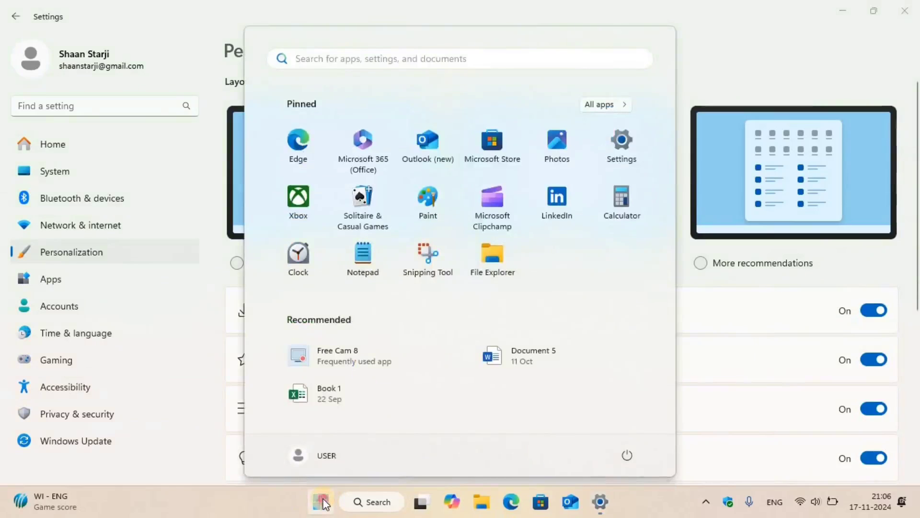
click(322, 502)
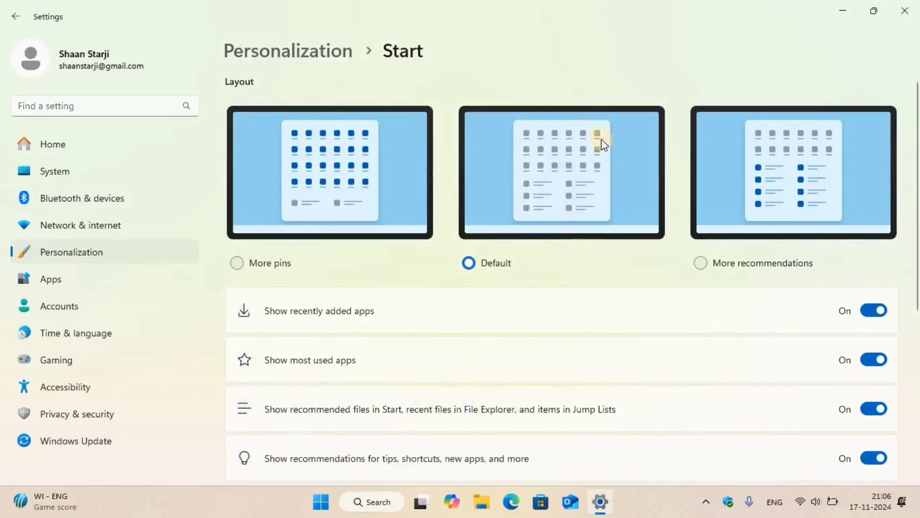
click(475, 269)
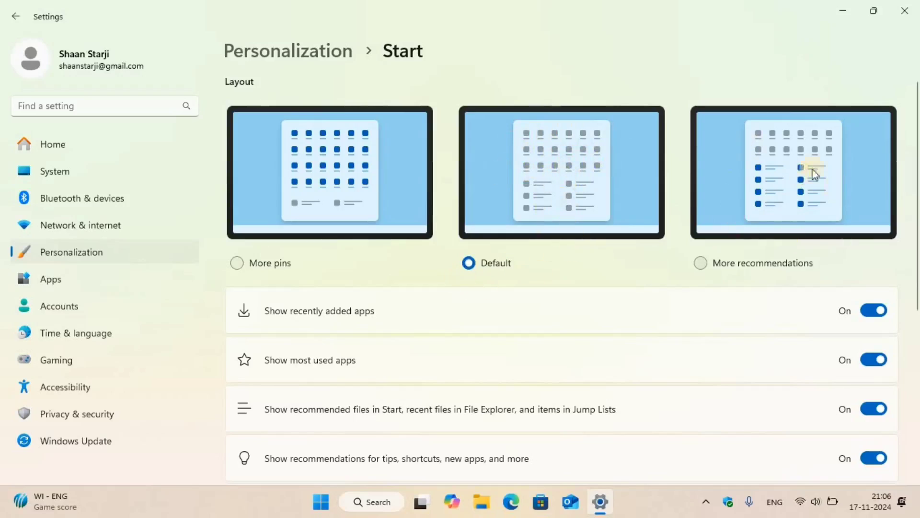
click(239, 262)
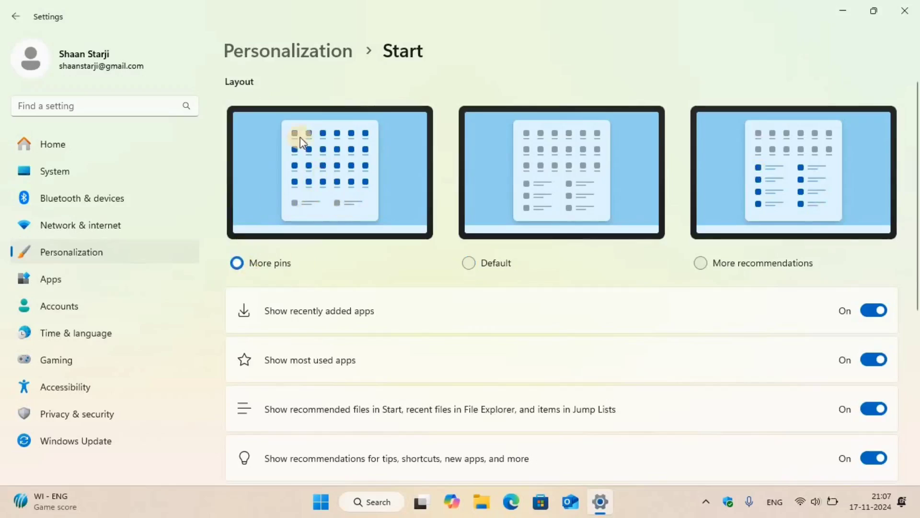
Step: Turn off recently added apps, most used apps, and recommended files for the Start menu
scroll(369, 267, down, 2)
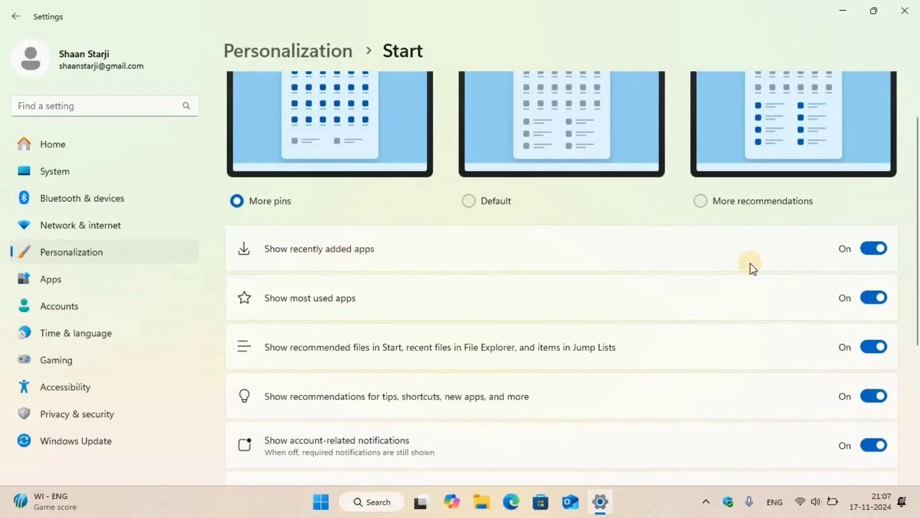
click(879, 250)
click(872, 298)
scroll(452, 261, down, 3)
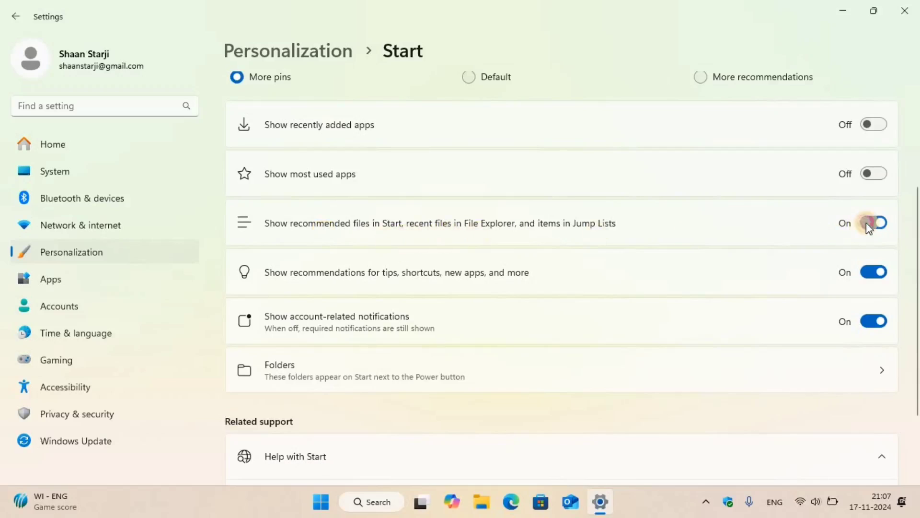
click(859, 233)
Step: Turn off Start recommendations for tips, shortcuts and new apps, and turn off account-related notifications
scroll(432, 280, down, 2)
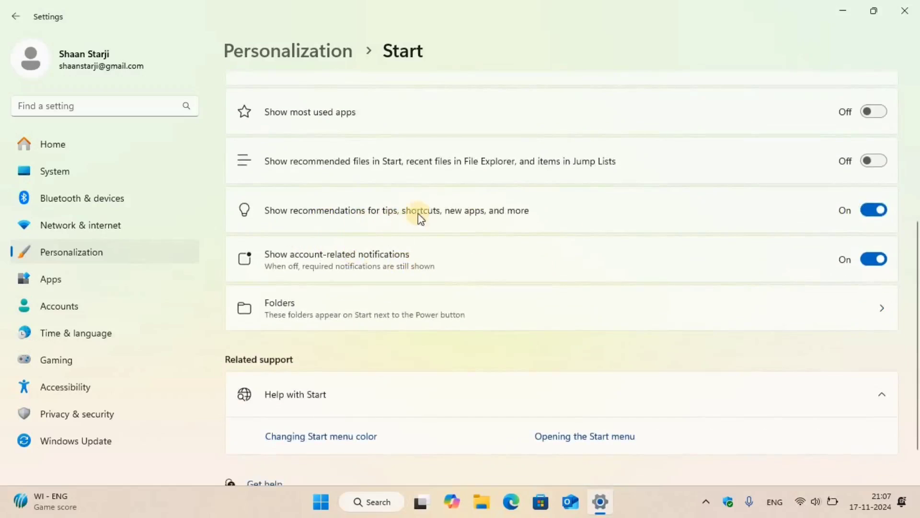
click(865, 210)
click(874, 261)
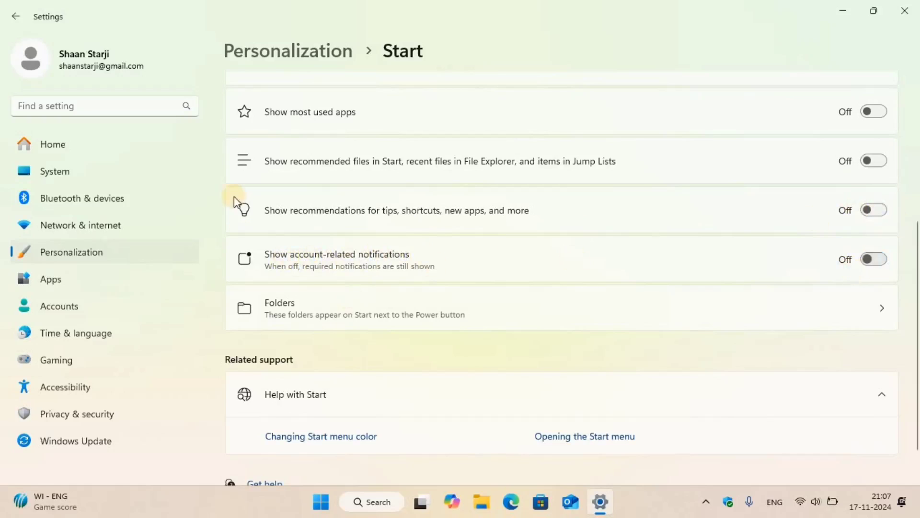
scroll(480, 259, down, 1)
scroll(532, 264, up, 6)
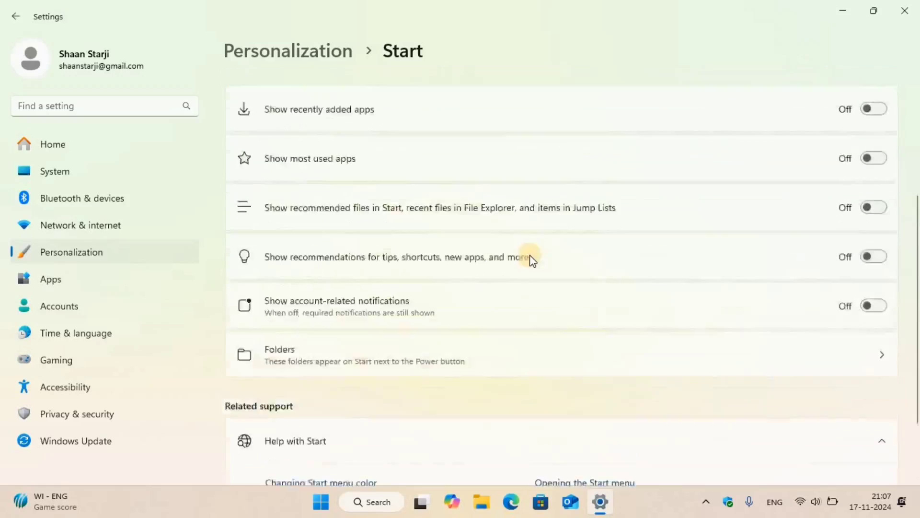
scroll(535, 288, down, 6)
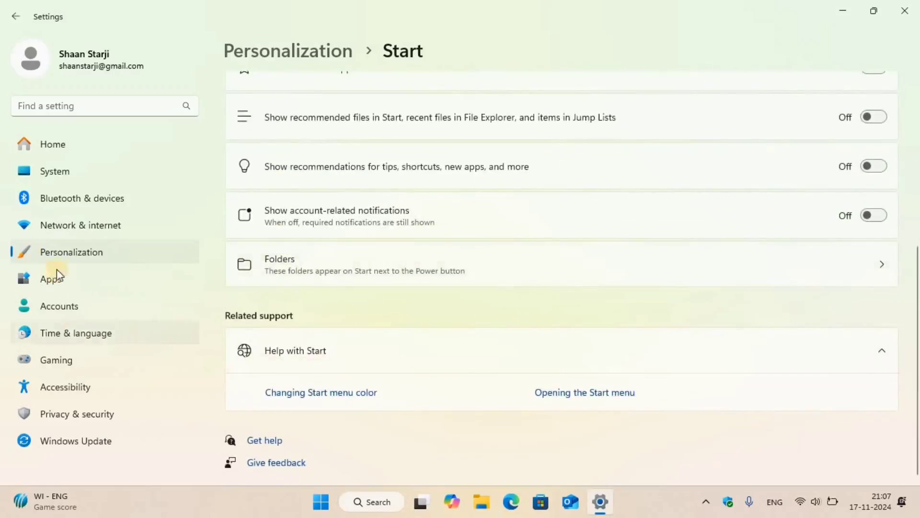
Step: In the Taskbar personalization settings, set Search to Search icon only and turn off Task view and Widgets
click(16, 20)
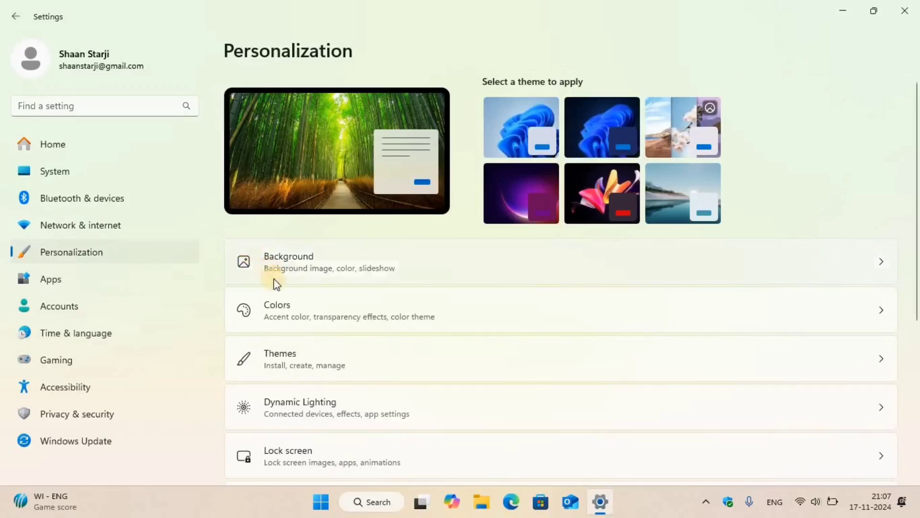
scroll(273, 298, down, 5)
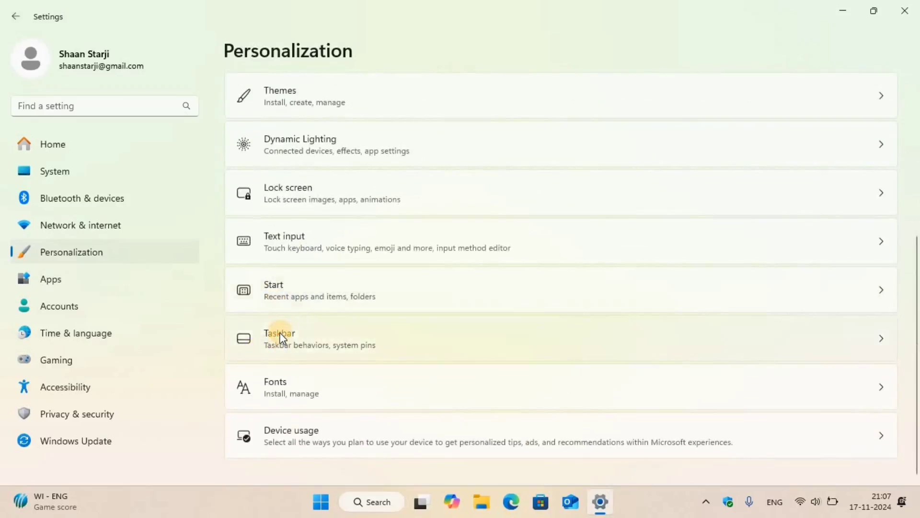
click(281, 332)
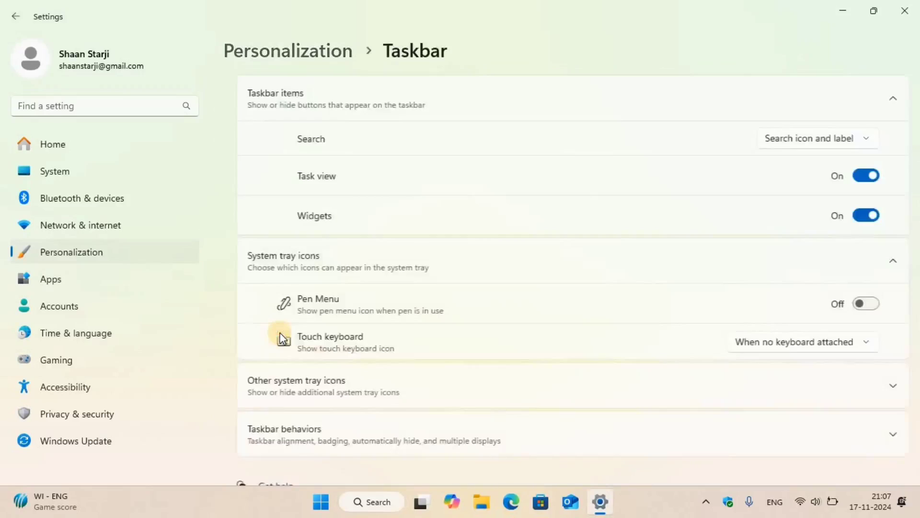
click(865, 140)
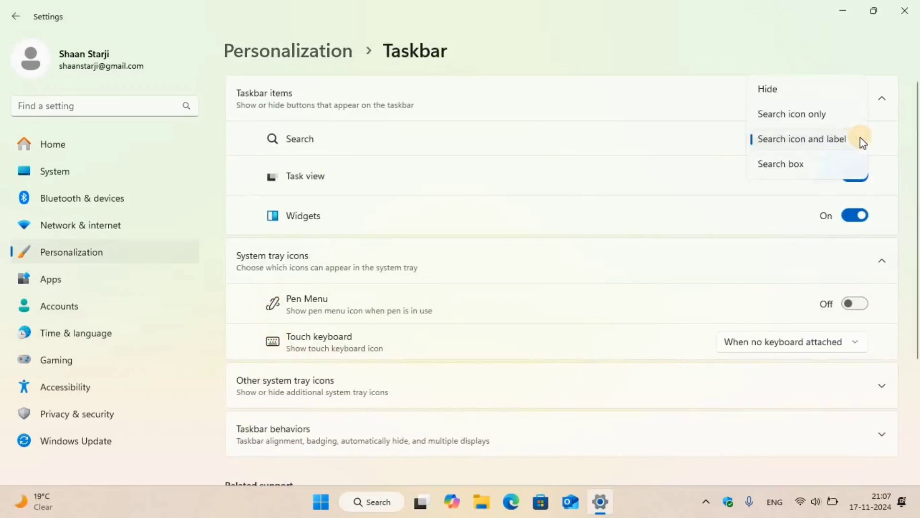
click(800, 114)
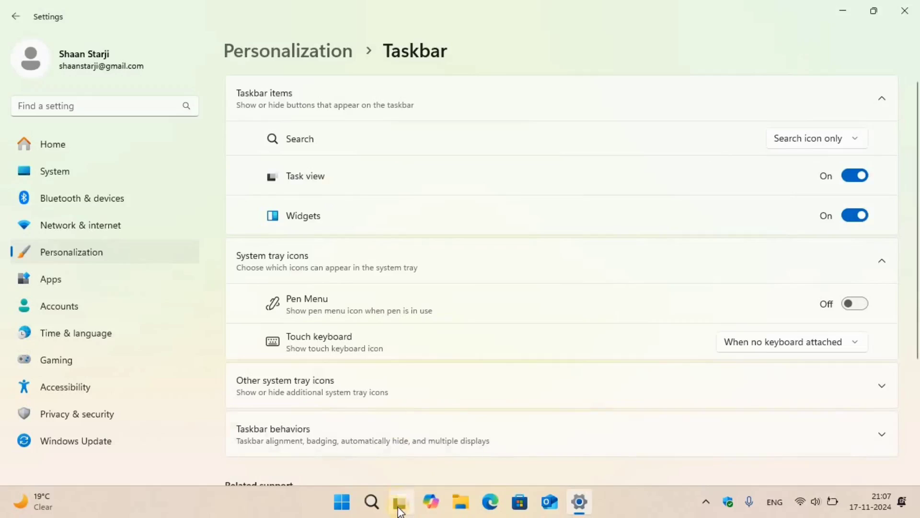
click(851, 173)
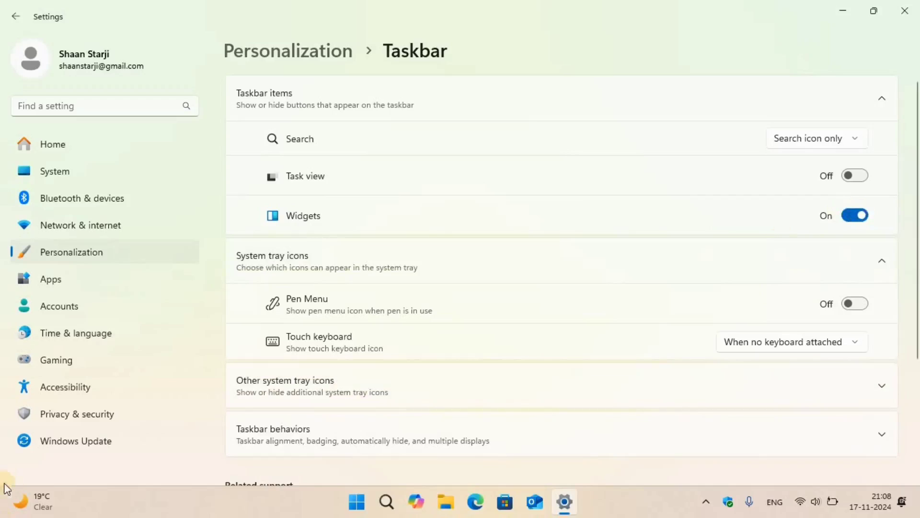
click(854, 216)
Step: Expand the Other system tray icons section of the Taskbar settings
scroll(484, 252, down, 3)
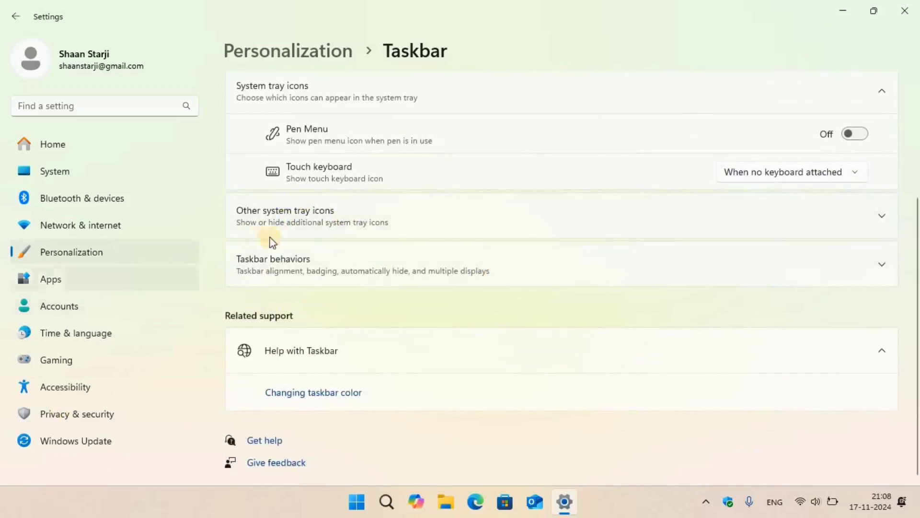
click(875, 217)
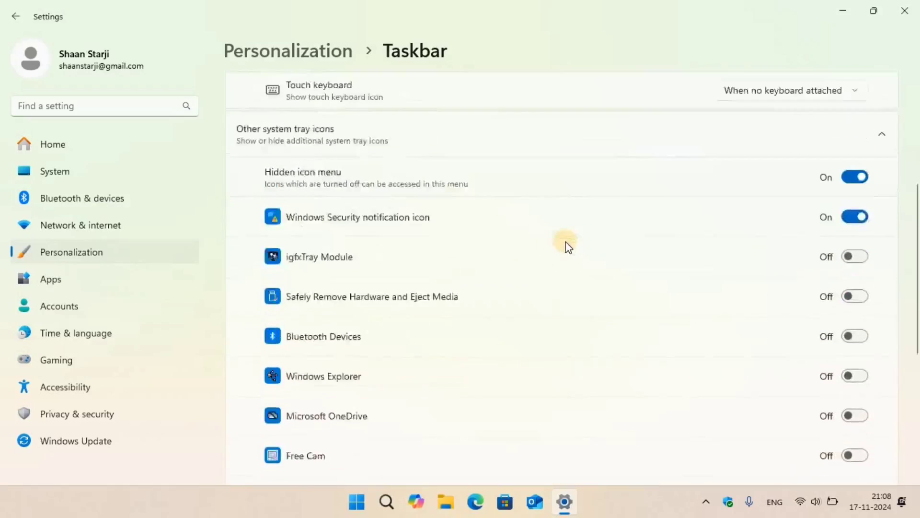
scroll(566, 242, down, 1)
scroll(396, 233, up, 2)
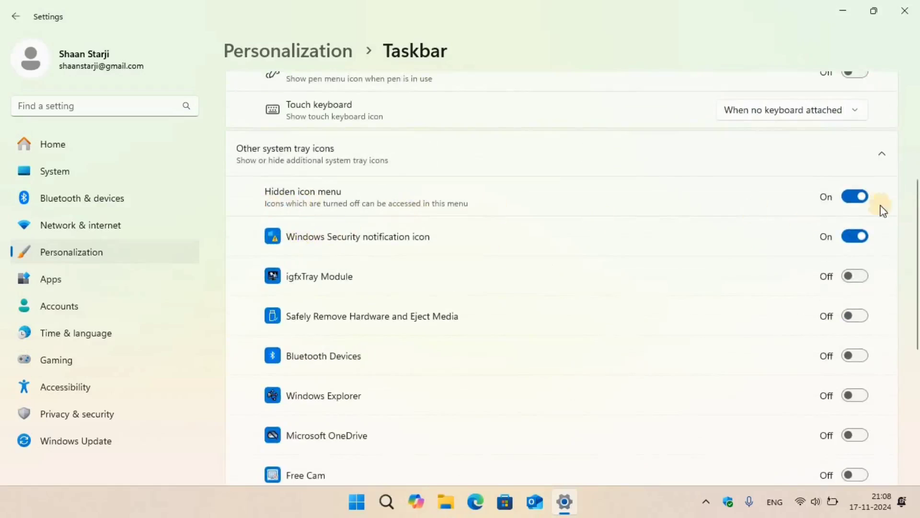
Step: Switch the Hidden icon menu off and on again, and view the icons it holds
click(857, 196)
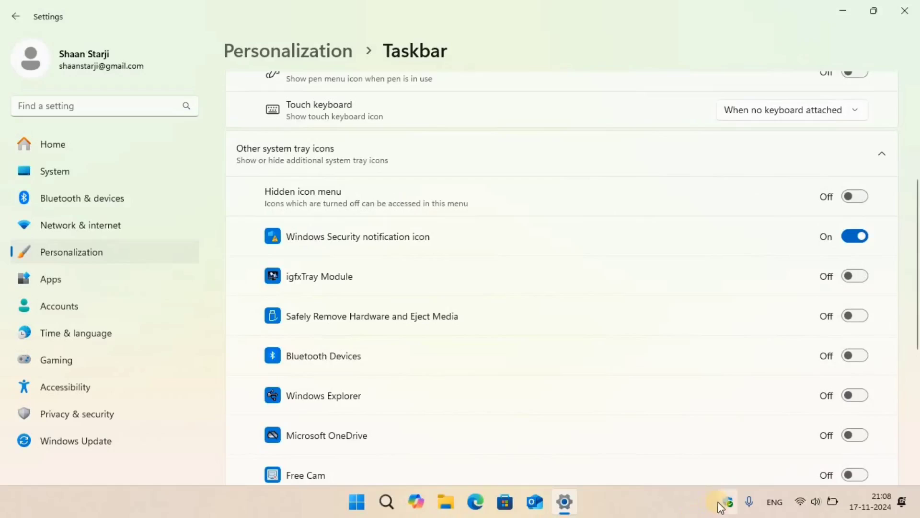
click(850, 198)
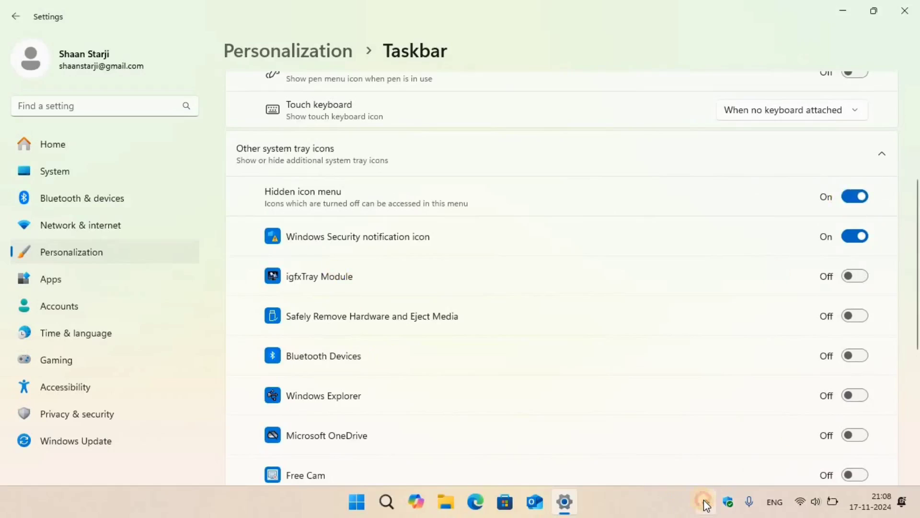
click(705, 502)
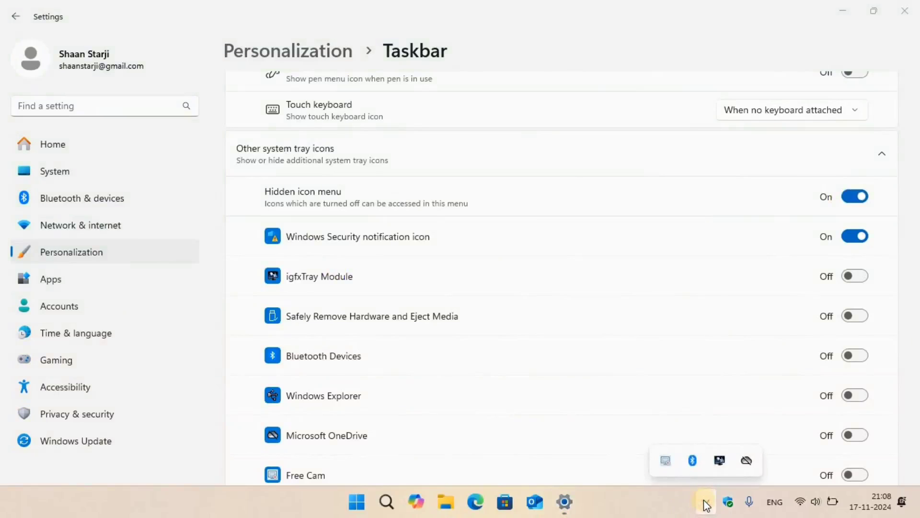
click(705, 503)
Step: Turn off the Hidden icon menu and the Windows Security notification icon in the system tray
click(851, 204)
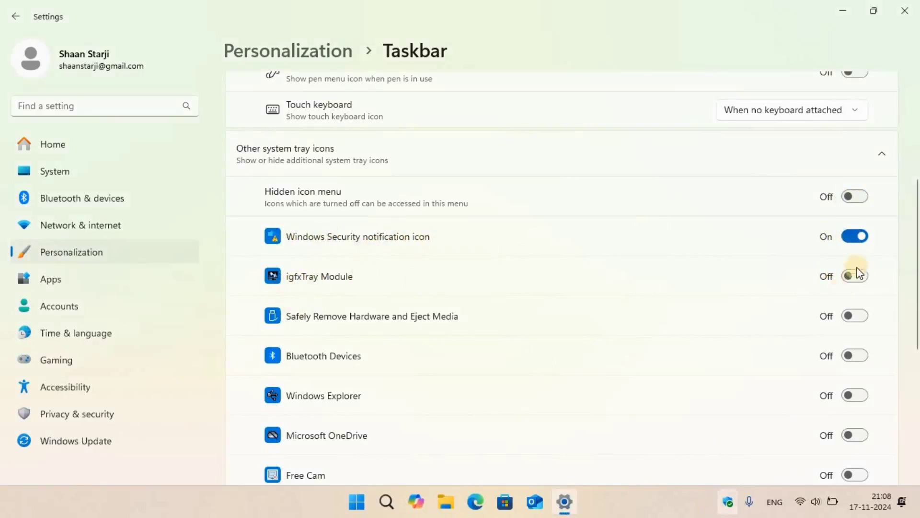
click(862, 237)
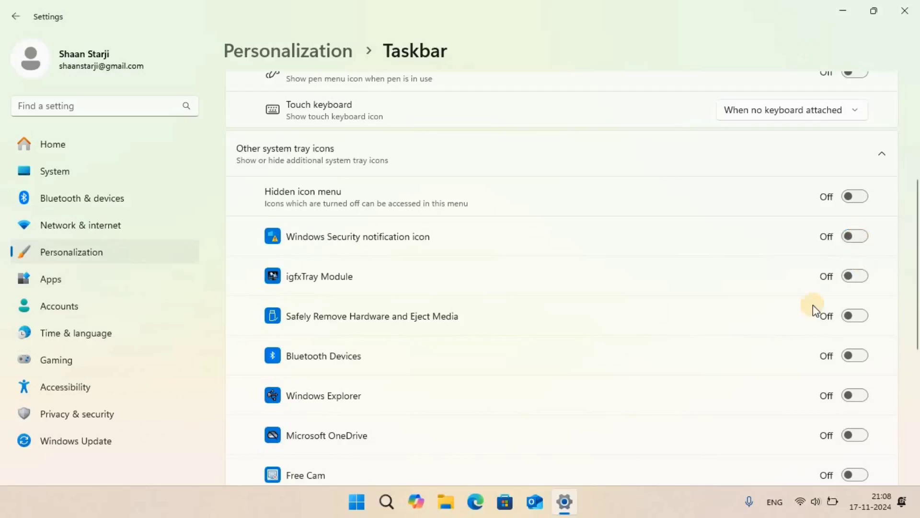
scroll(464, 283, down, 5)
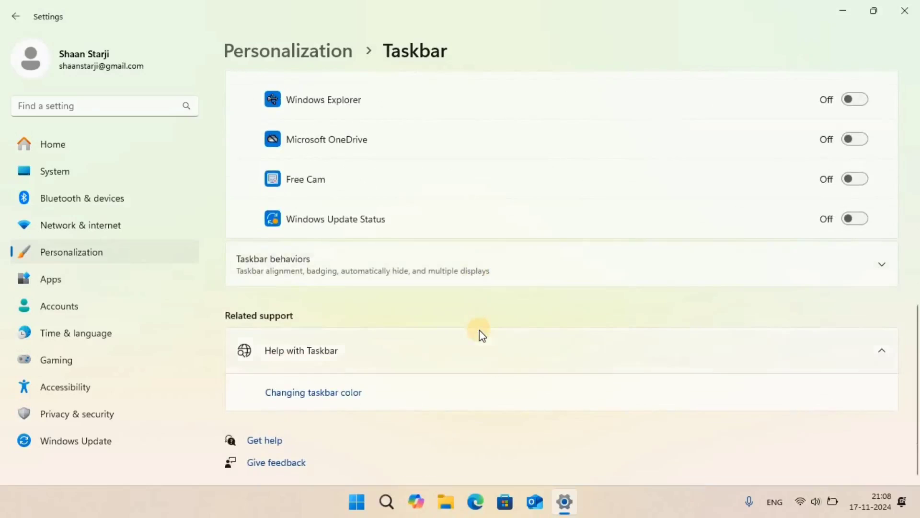
Step: Collapse the Other system tray icons section and expand the Taskbar behaviors section of the Taskbar settings
scroll(479, 333, up, 5)
scroll(491, 360, down, 5)
scroll(491, 353, up, 5)
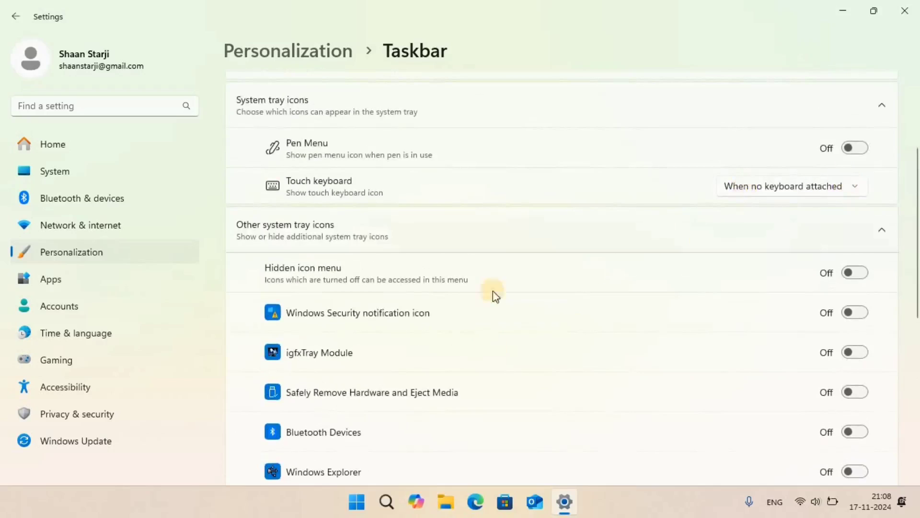
click(835, 232)
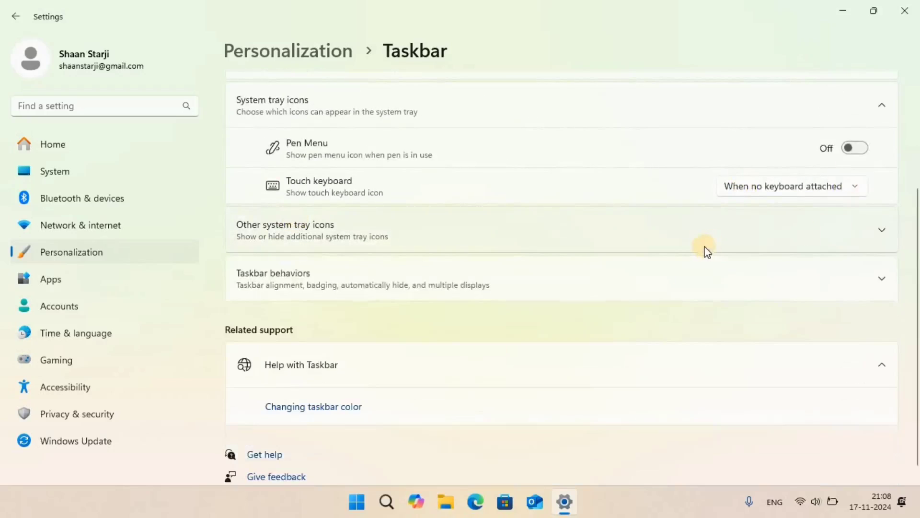
click(747, 263)
scroll(626, 294, down, 2)
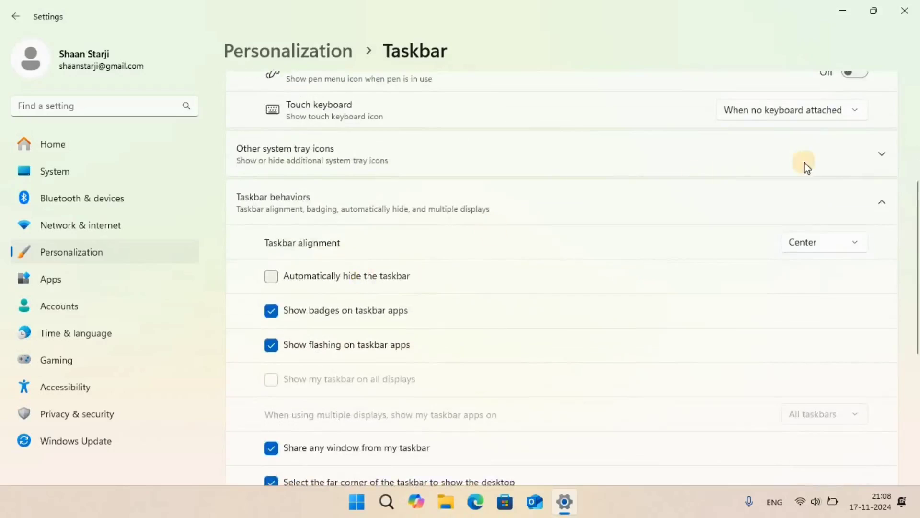
click(834, 153)
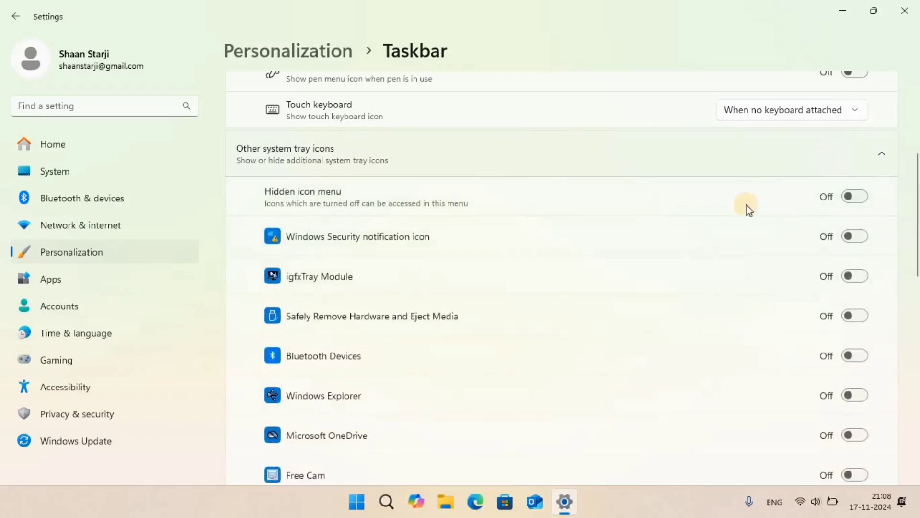
click(815, 155)
Step: Switch the Taskbar alignment to Left and back to Center
click(842, 246)
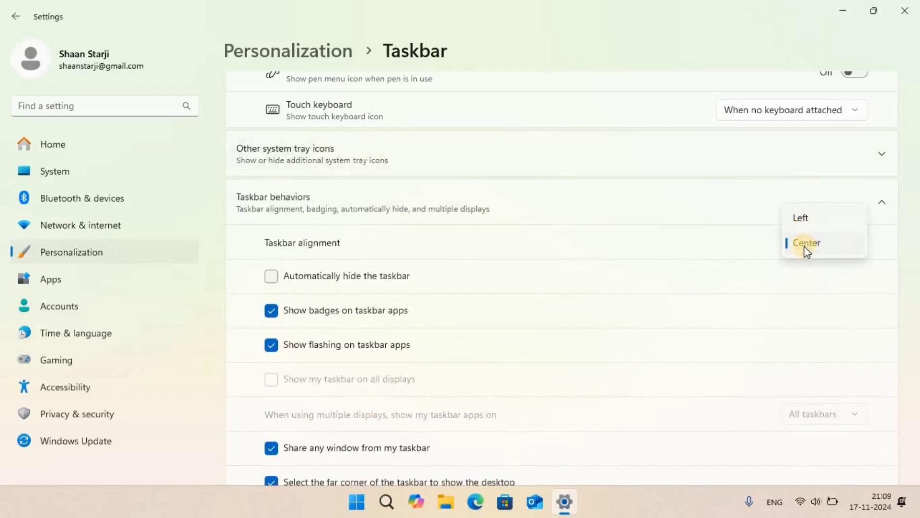
click(805, 219)
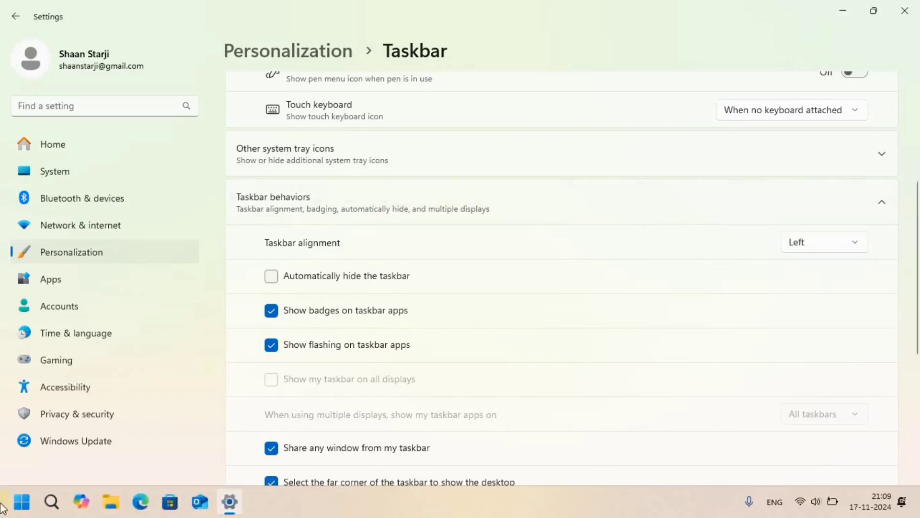
click(804, 244)
click(805, 267)
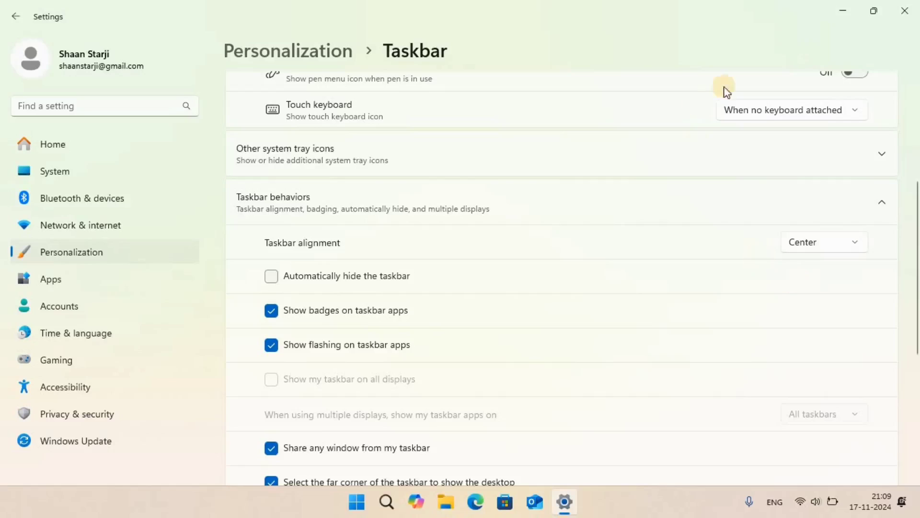
Step: Leave the Taskbar settings and open the Installed apps list in the Apps settings
scroll(677, 214, up, 4)
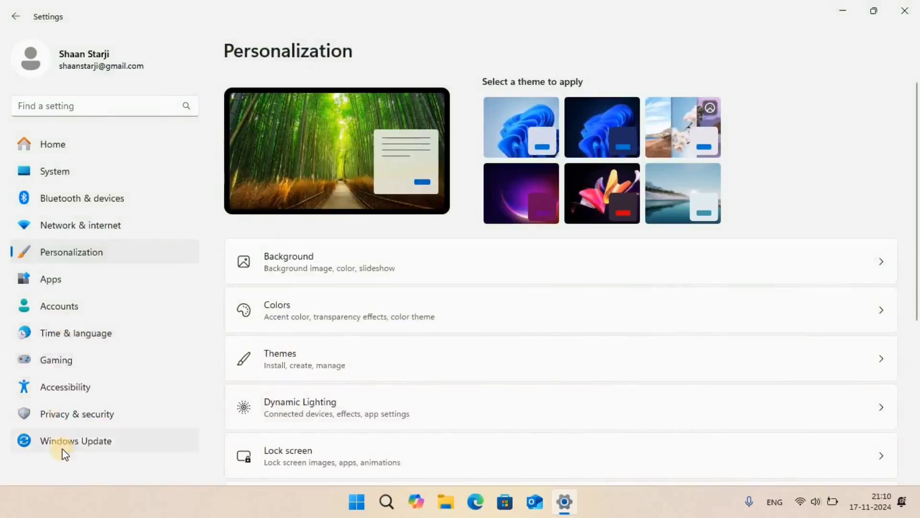
click(51, 281)
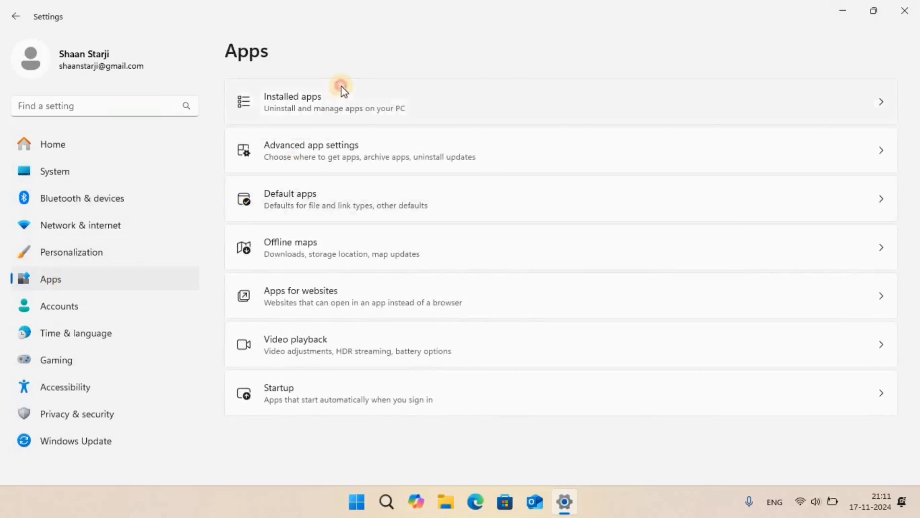
click(329, 103)
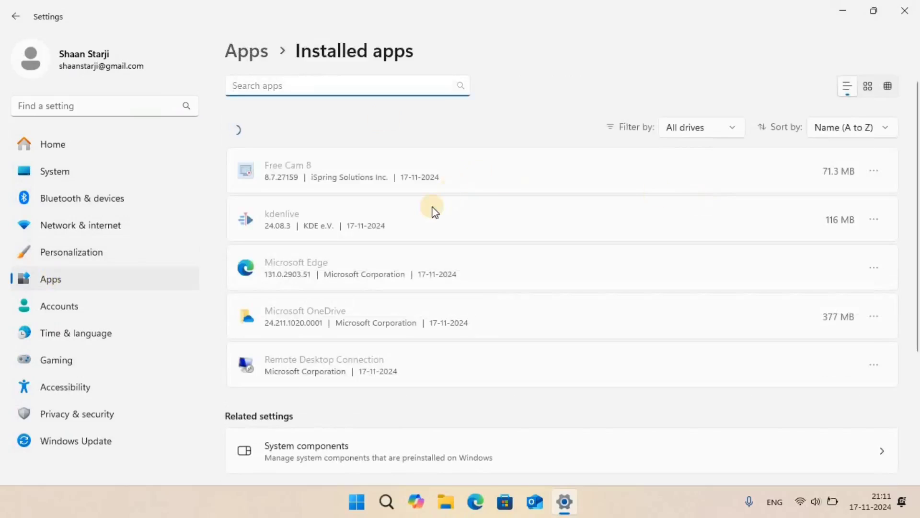
Step: Look through the full list of installed apps for preinstalled programs that are not needed
scroll(353, 212, down, 4)
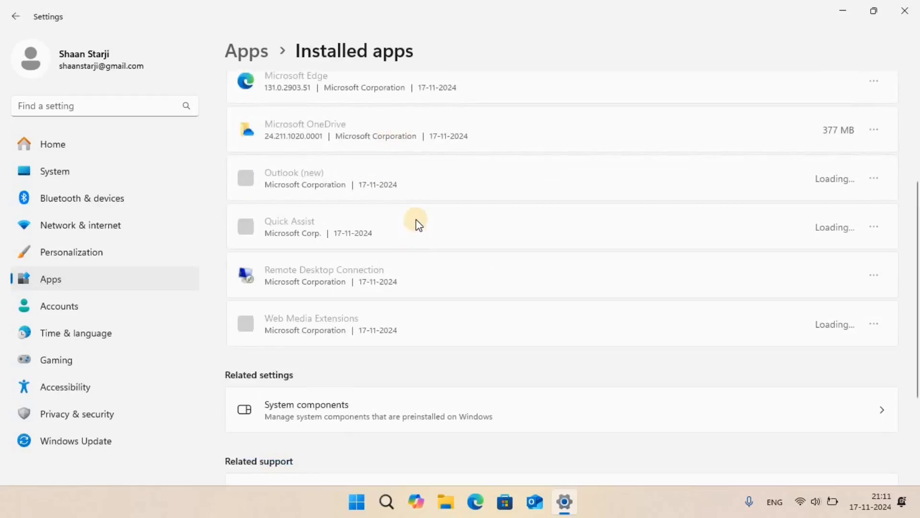
scroll(416, 223, up, 8)
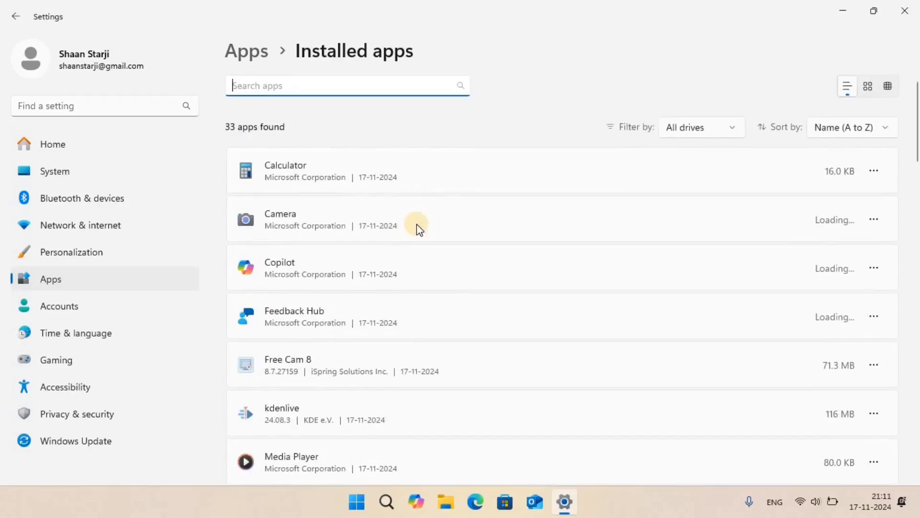
scroll(377, 201, down, 8)
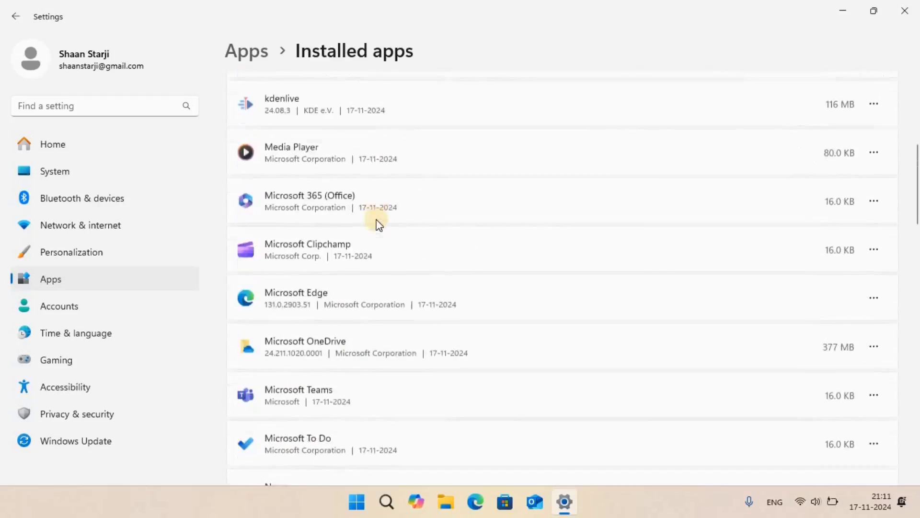
scroll(377, 251, down, 12)
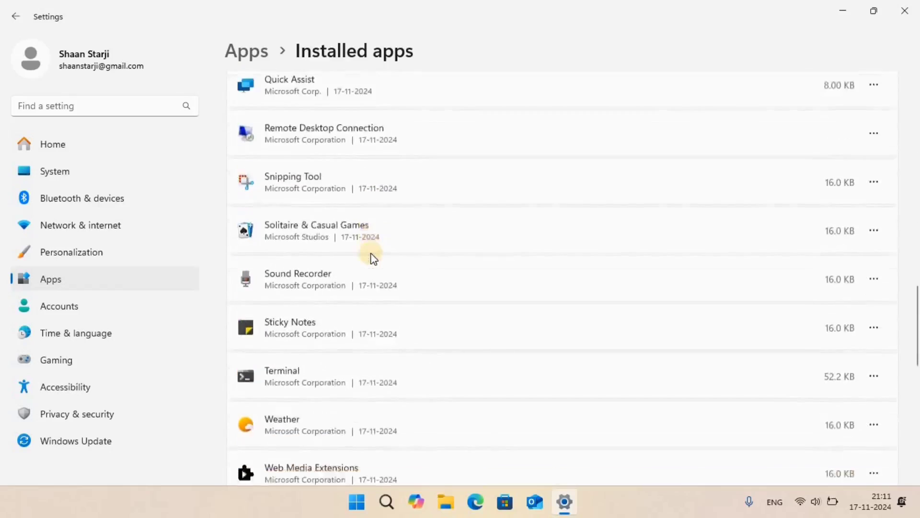
scroll(364, 254, down, 5)
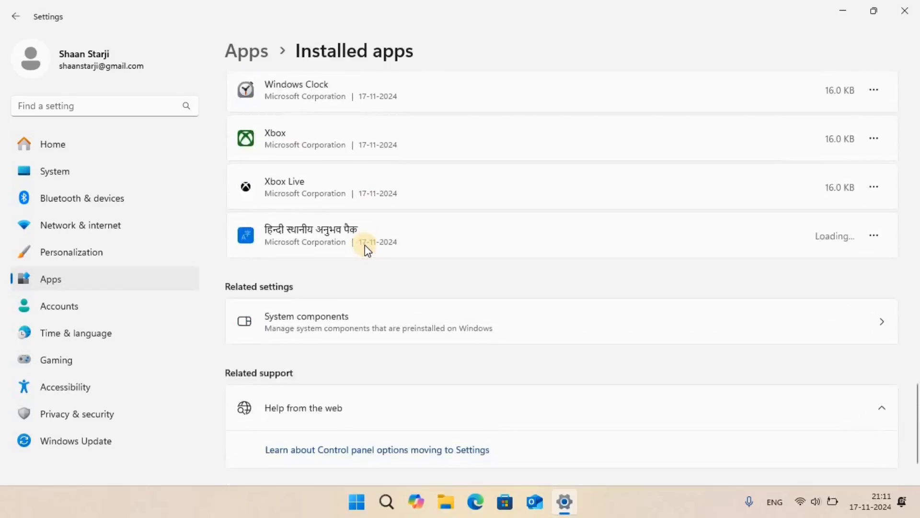
scroll(367, 251, up, 5)
scroll(367, 251, up, 10)
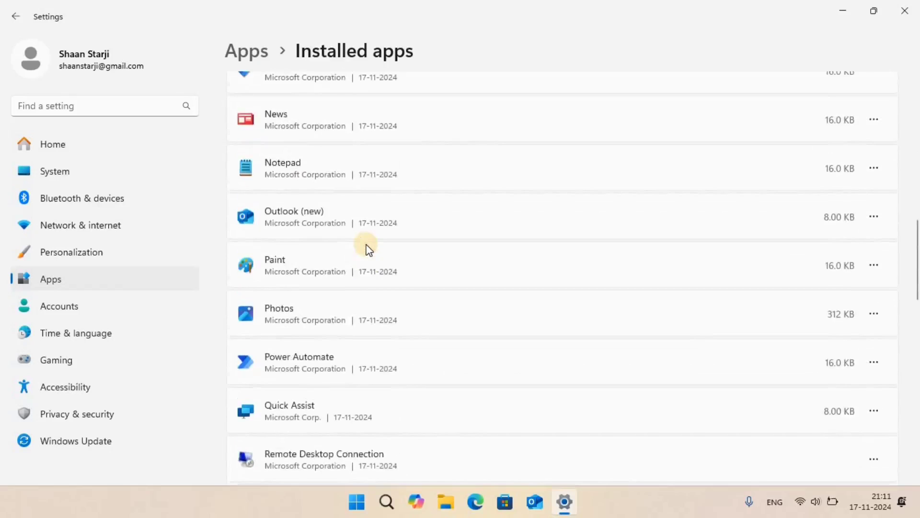
scroll(368, 248, up, 6)
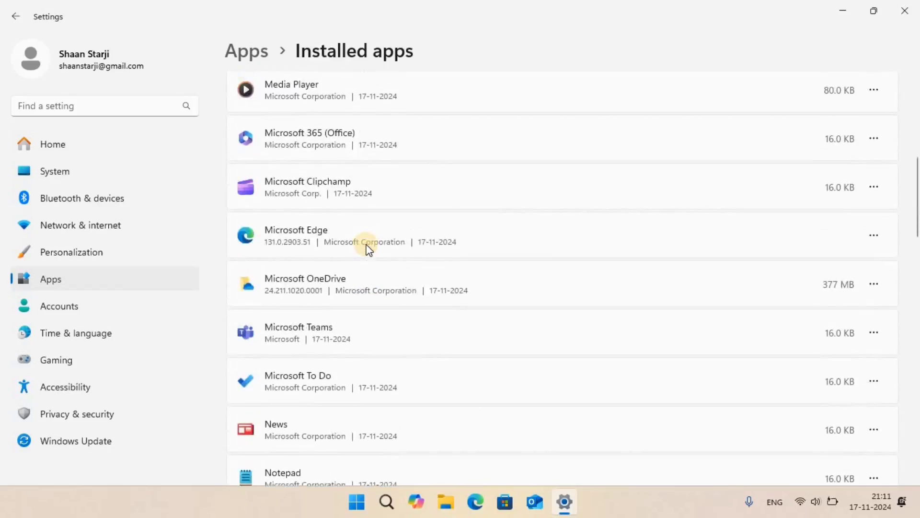
scroll(368, 250, up, 5)
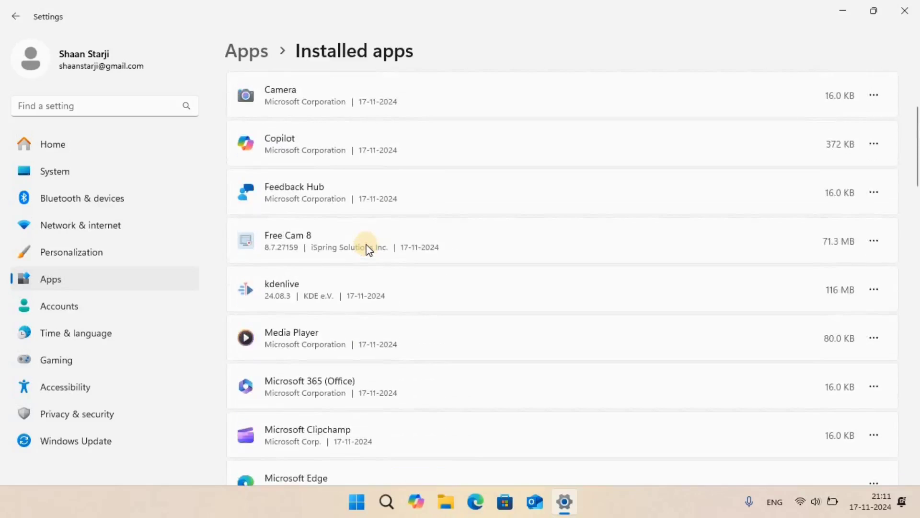
scroll(384, 144, up, 3)
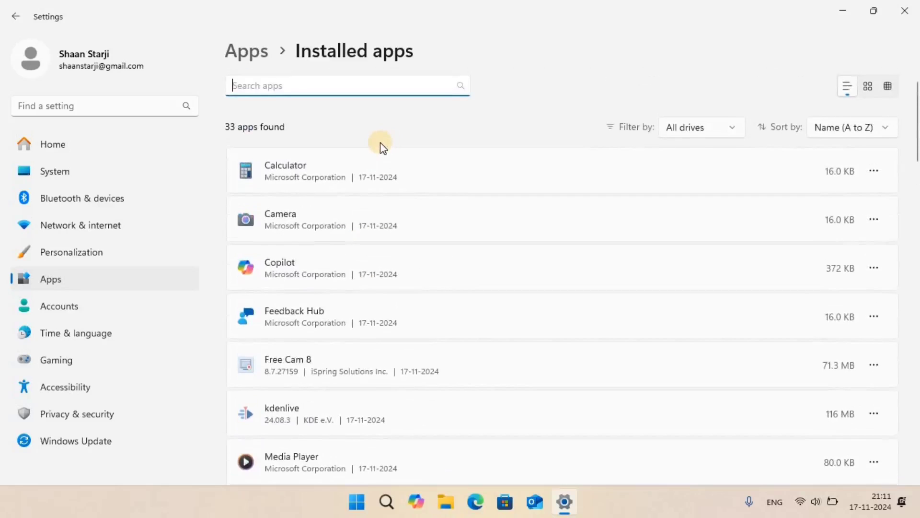
scroll(370, 151, down, 3)
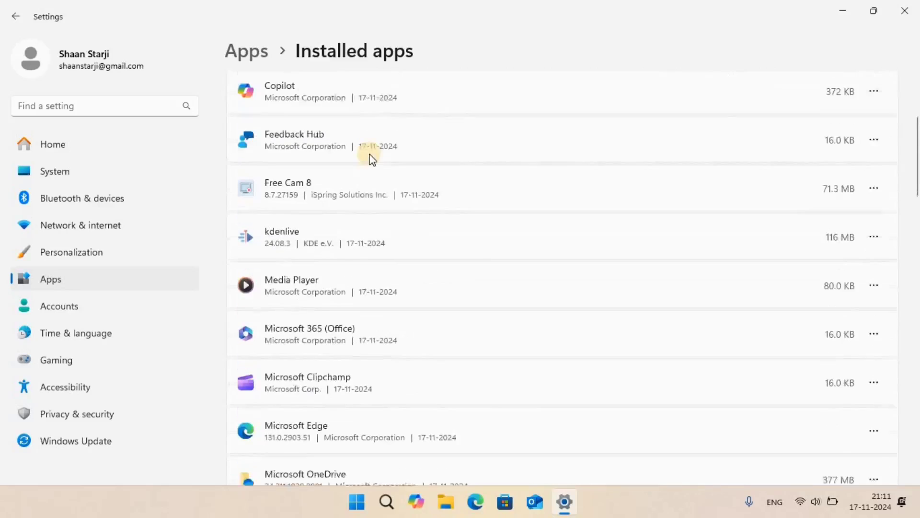
scroll(345, 173, up, 3)
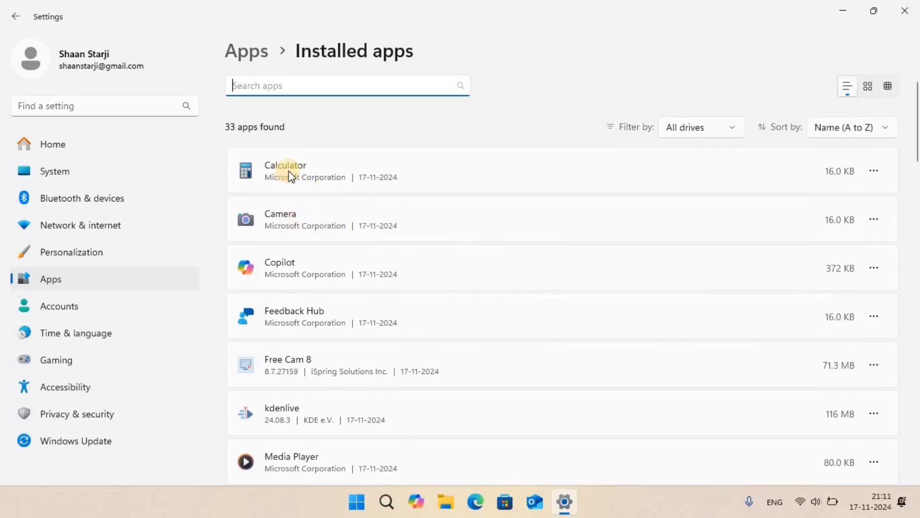
Step: Uninstall Feedback Hub from the installed apps and confirm its removal
scroll(289, 179, down, 2)
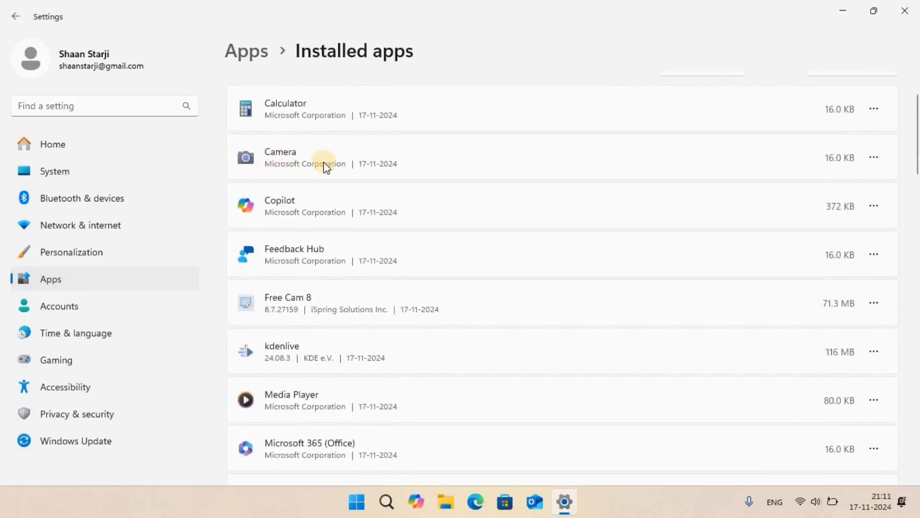
scroll(307, 158, down, 1)
scroll(305, 189, down, 1)
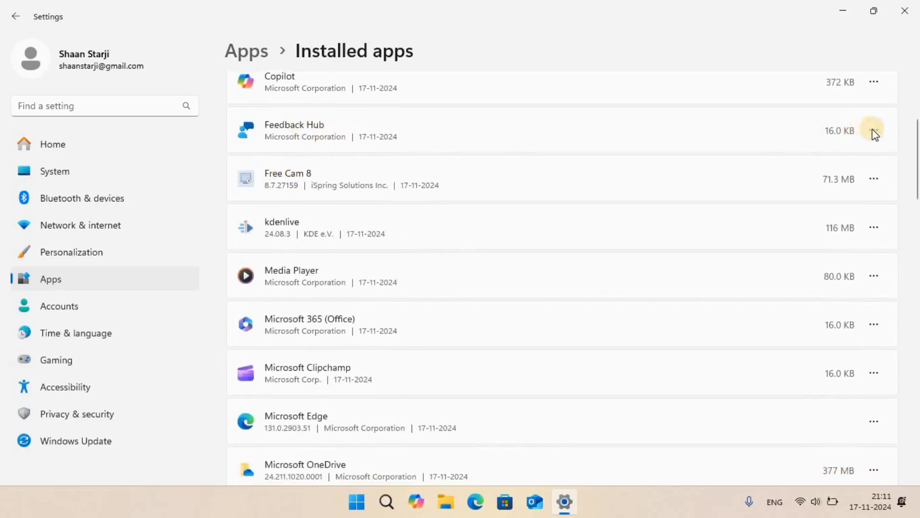
click(874, 134)
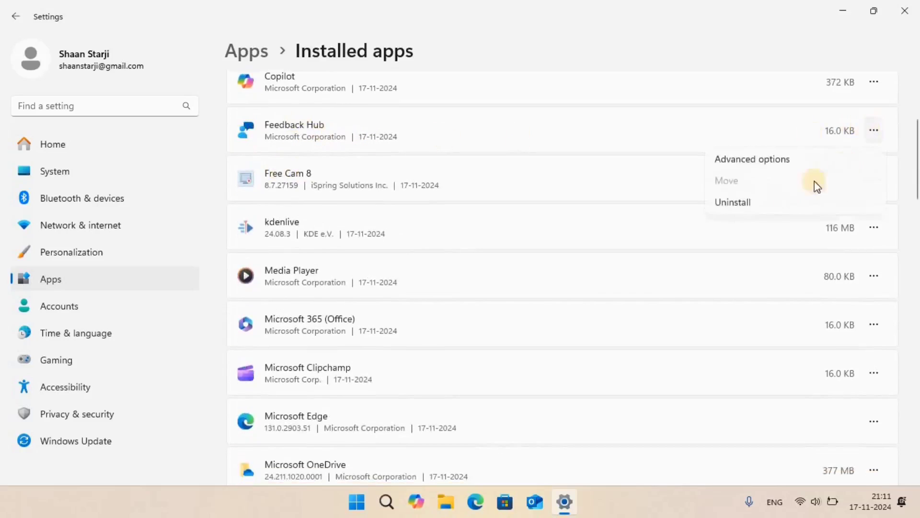
click(758, 196)
click(831, 203)
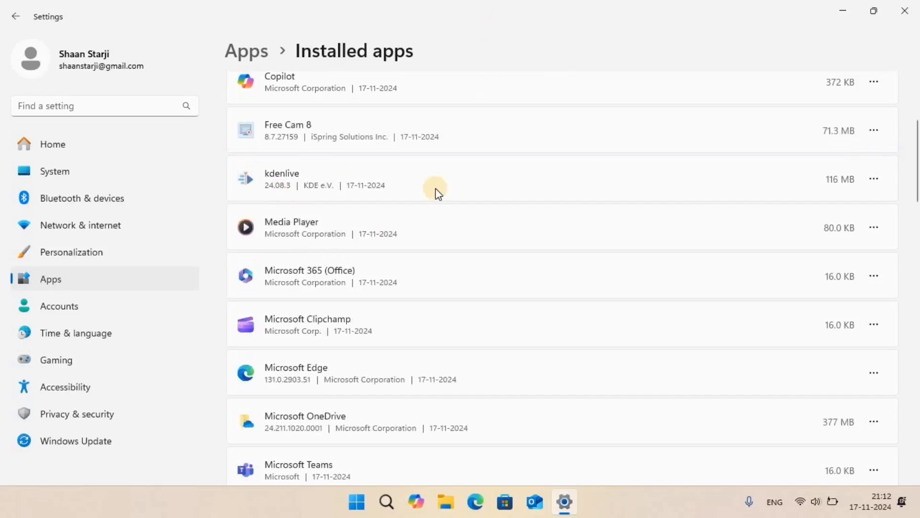
Step: Uninstall Microsoft 365 (Office) from the installed apps and confirm its removal
scroll(336, 206, down, 1)
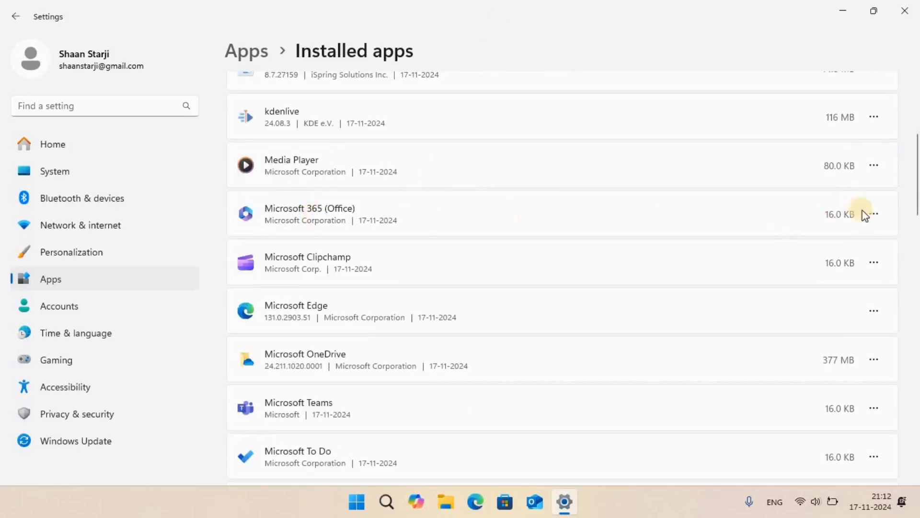
scroll(274, 220, down, 1)
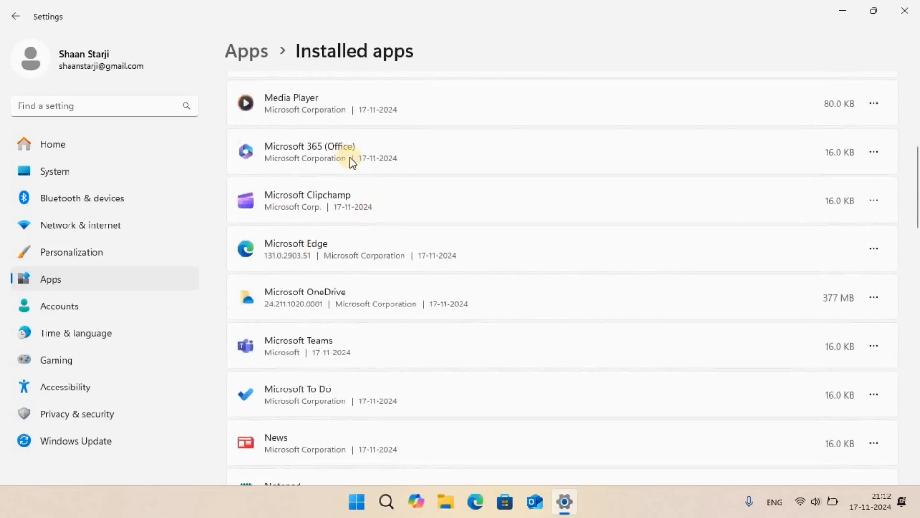
click(875, 152)
click(759, 224)
click(865, 225)
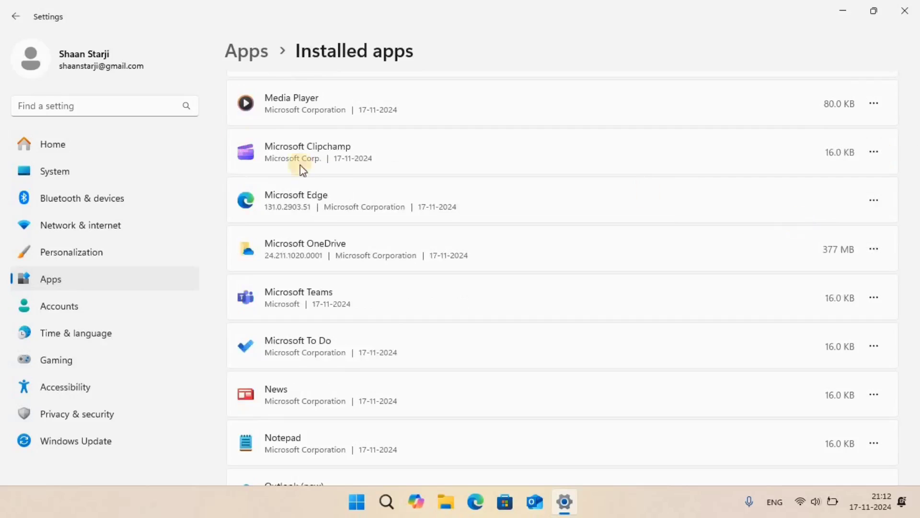
Step: Uninstall Microsoft OneDrive from the installed apps and confirm its removal
scroll(315, 219, up, 3)
scroll(257, 213, down, 3)
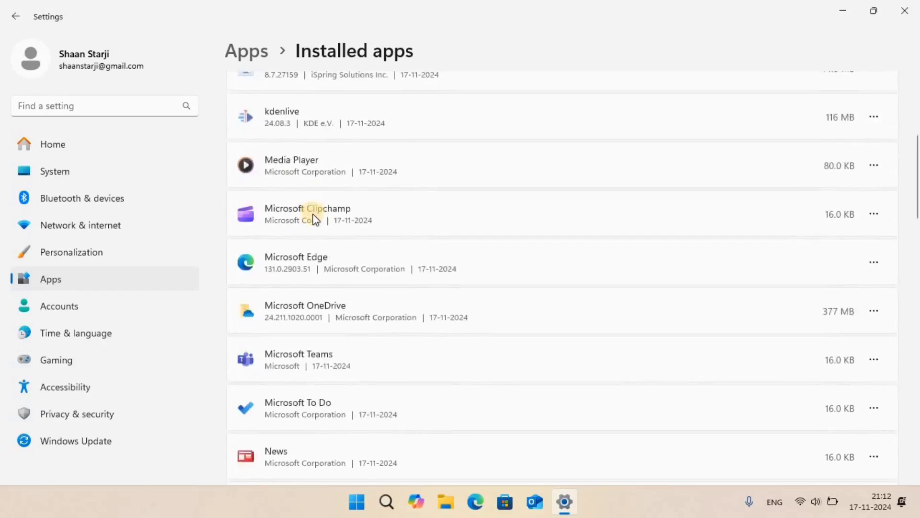
scroll(251, 225, down, 3)
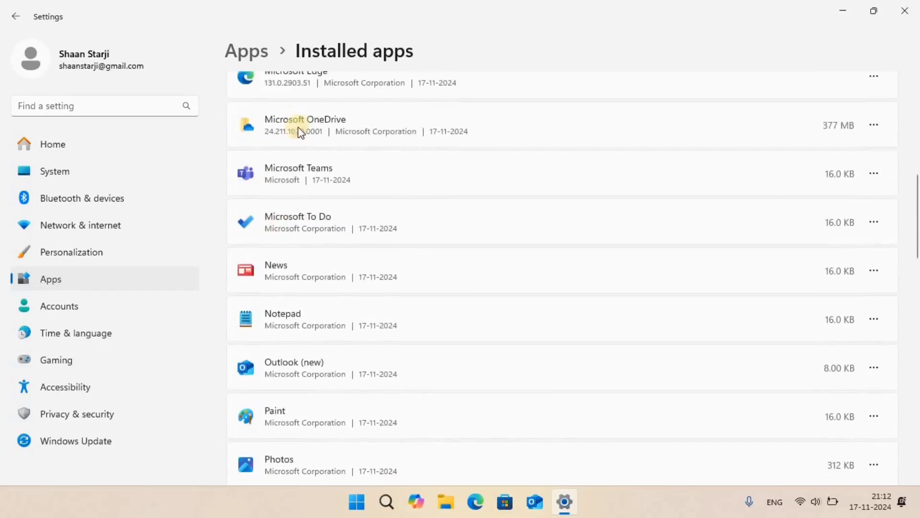
click(874, 126)
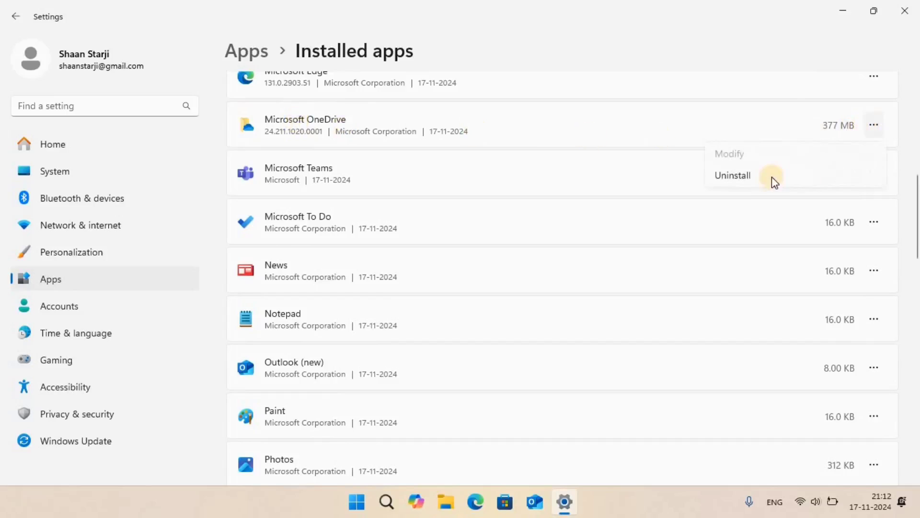
click(744, 180)
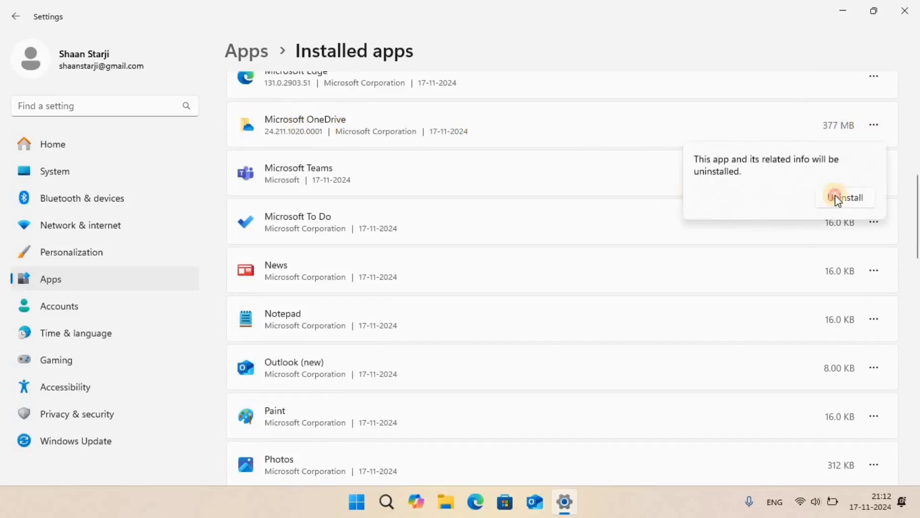
click(835, 196)
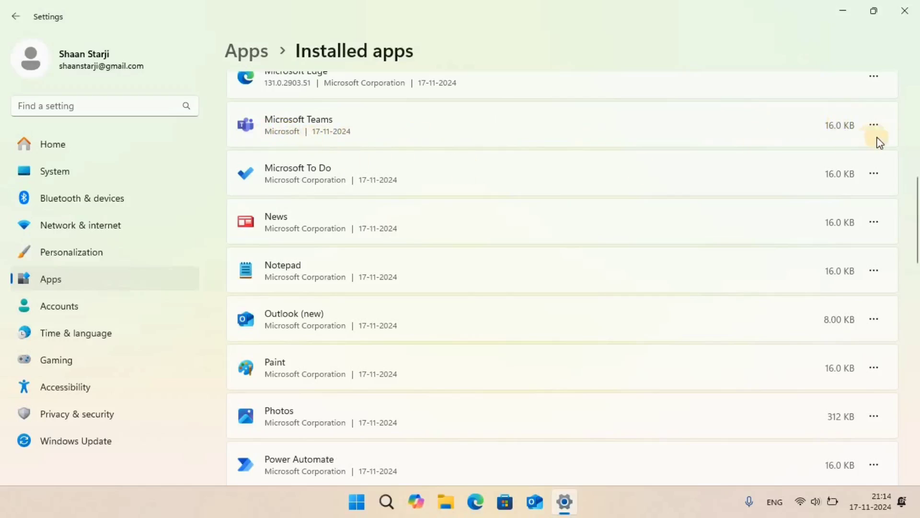
Step: Uninstall Microsoft Teams from the installed apps and confirm its removal
click(876, 125)
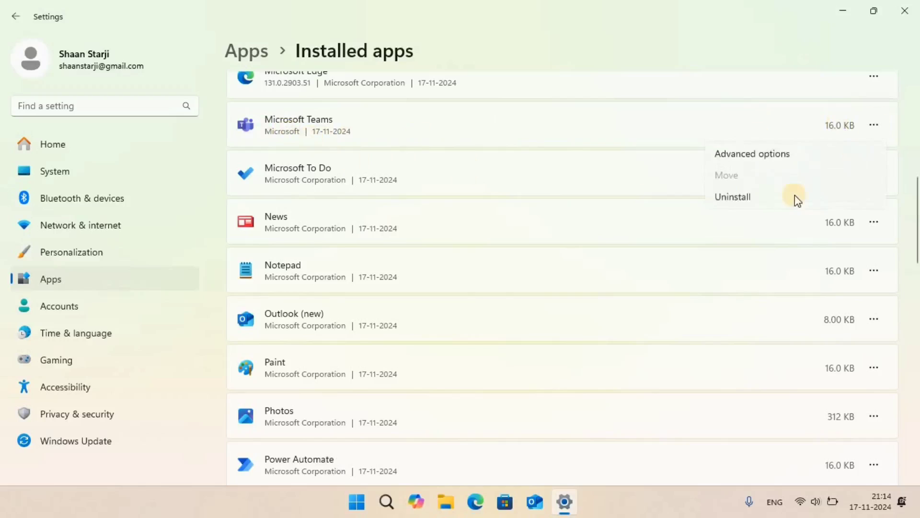
click(738, 203)
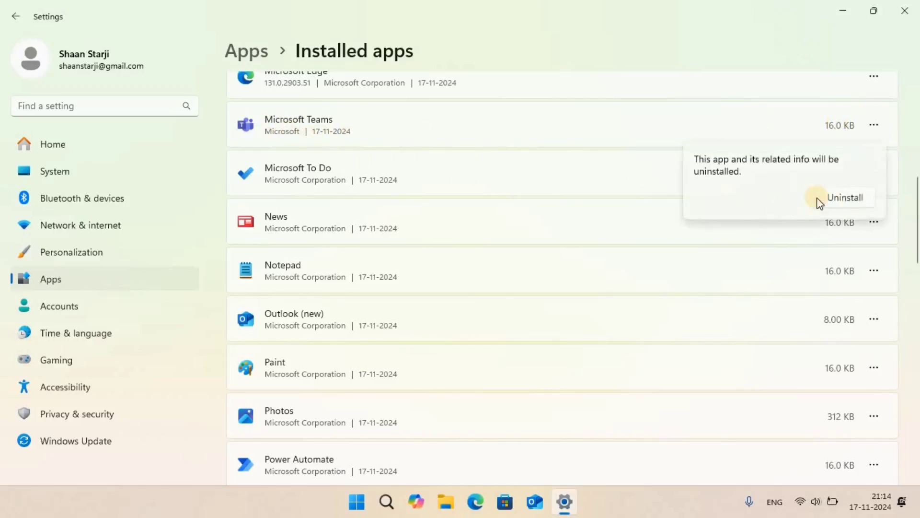
click(848, 197)
Step: Uninstall Microsoft To Do from the installed apps and confirm its removal
scroll(432, 240, up, 3)
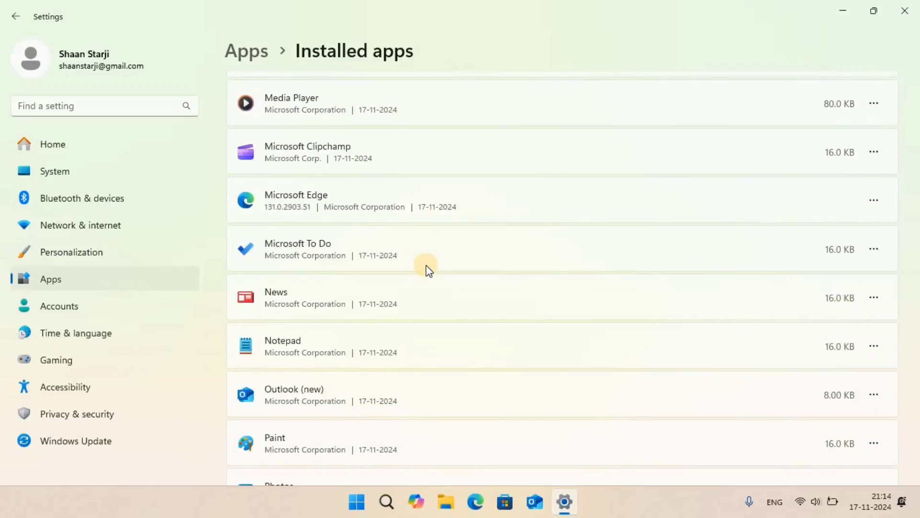
scroll(428, 270, down, 3)
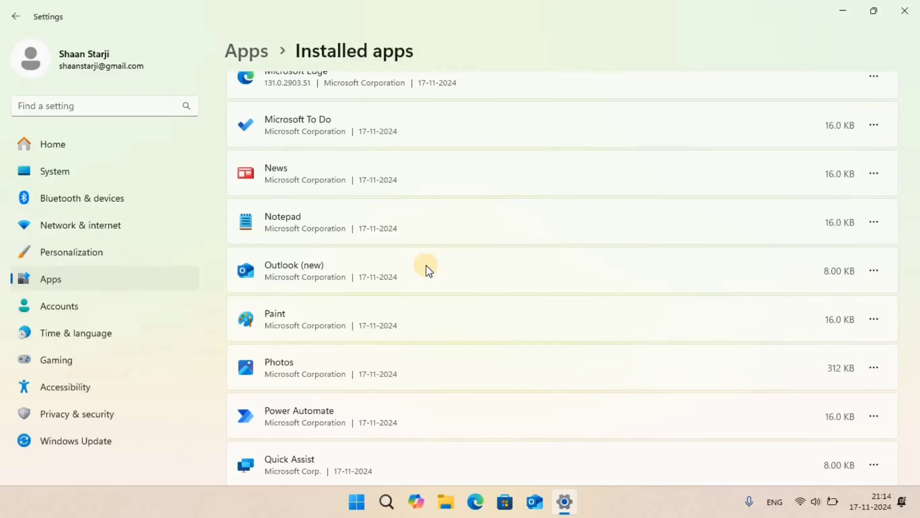
scroll(420, 197, up, 2)
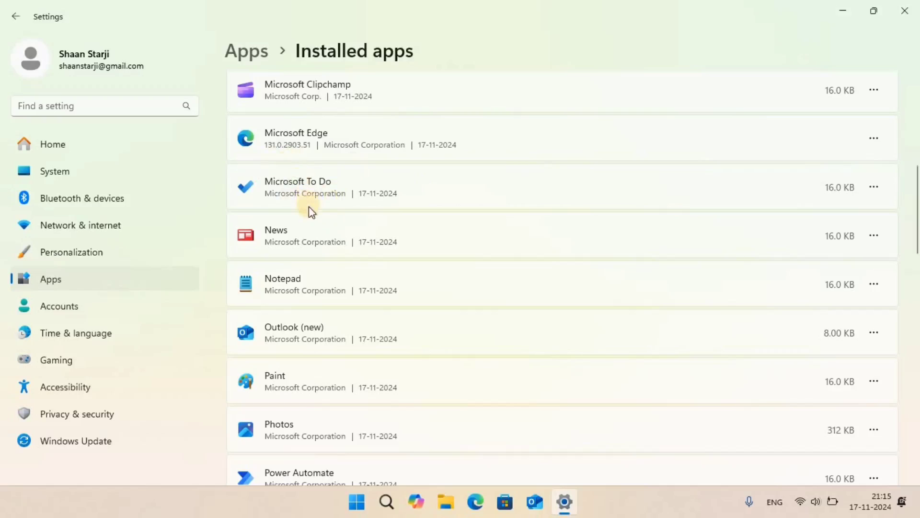
scroll(314, 211, up, 3)
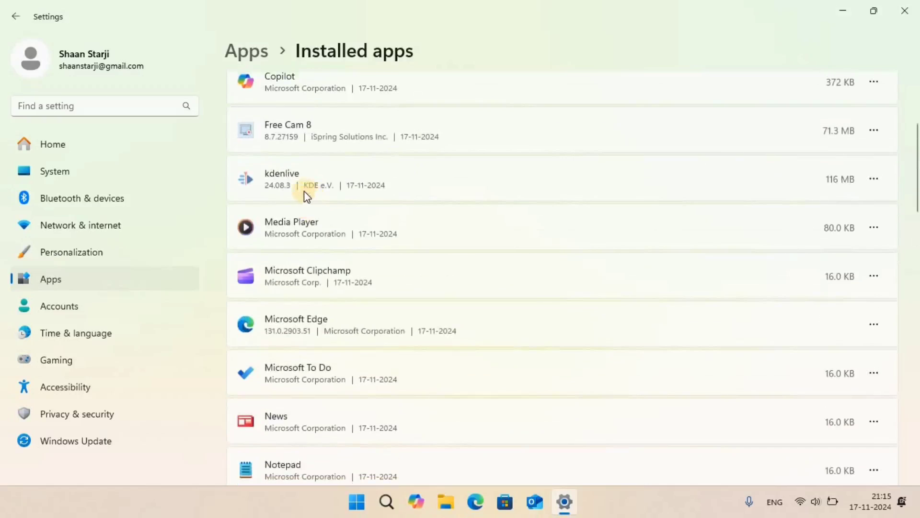
scroll(324, 222, down, 2)
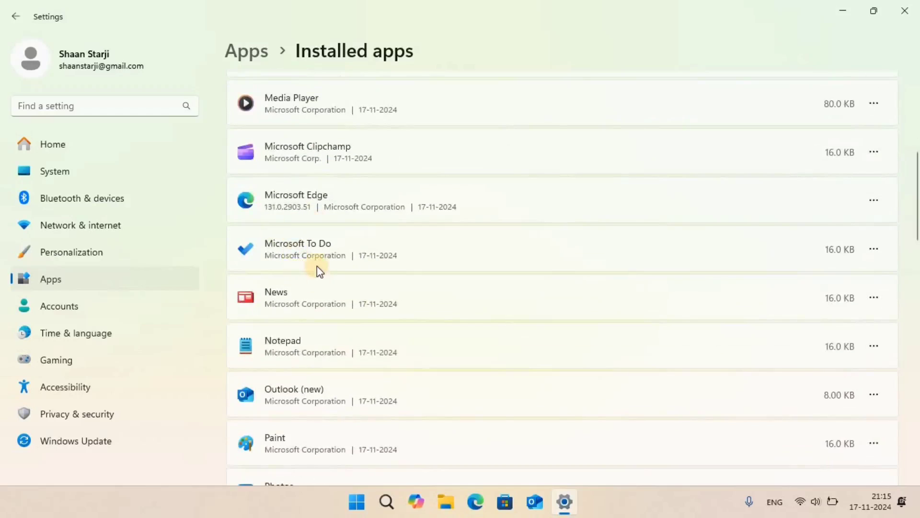
scroll(298, 223, down, 1)
scroll(296, 192, down, 1)
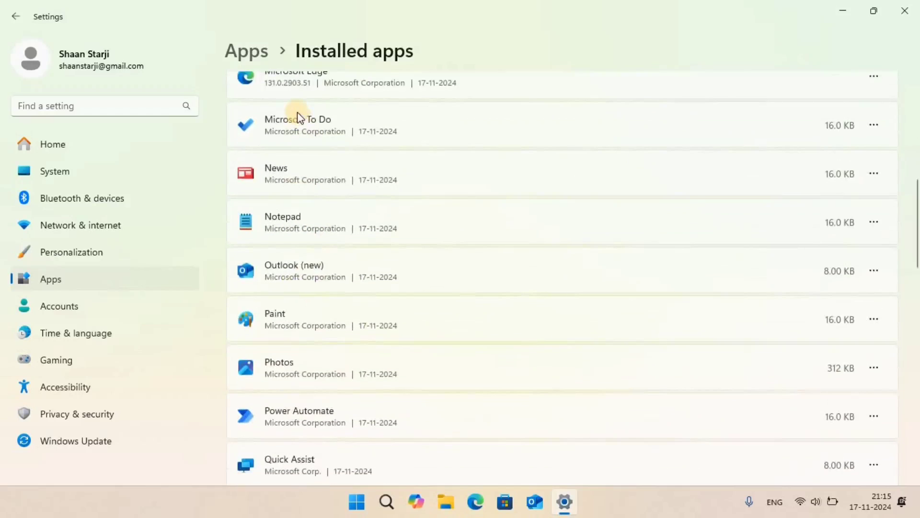
click(876, 126)
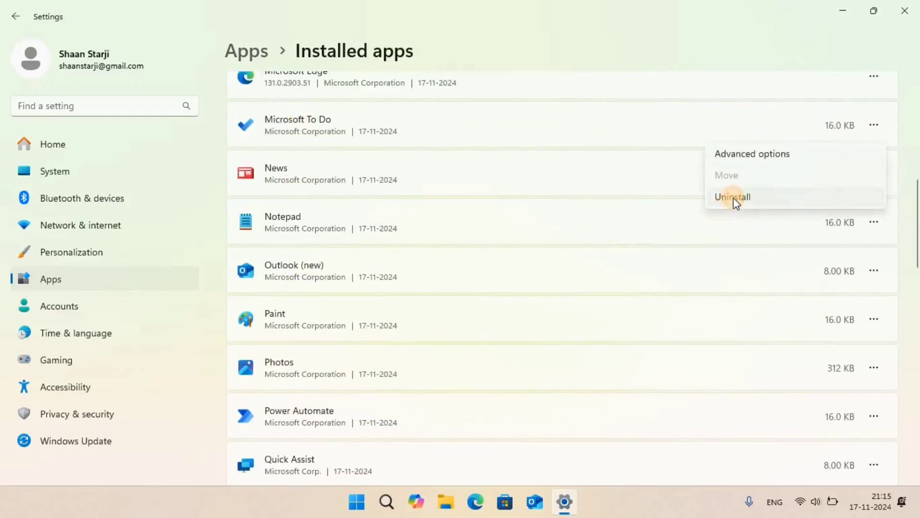
click(734, 198)
click(827, 201)
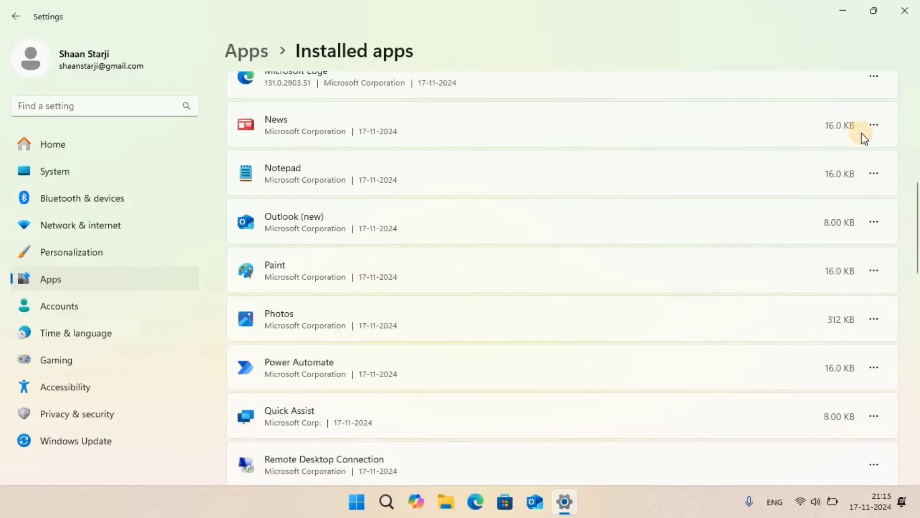
Step: Uninstall the News app from the installed apps and confirm its removal
click(881, 125)
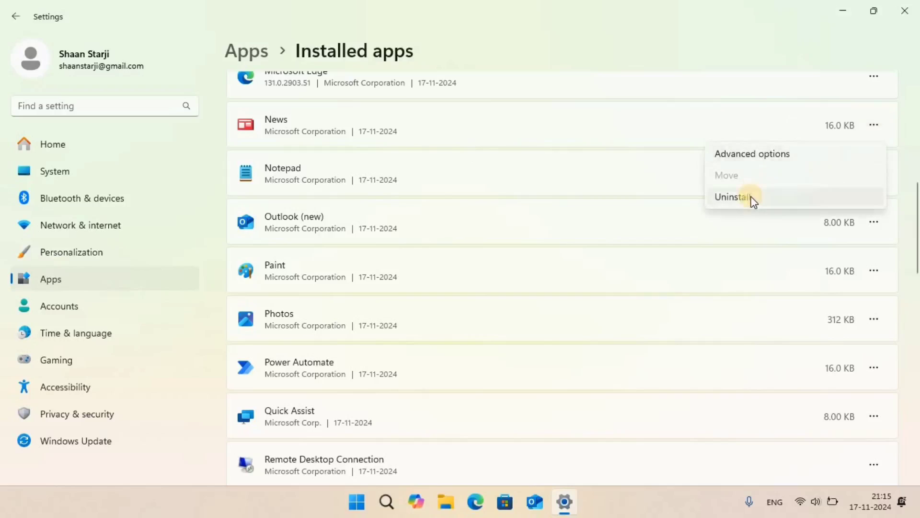
click(754, 202)
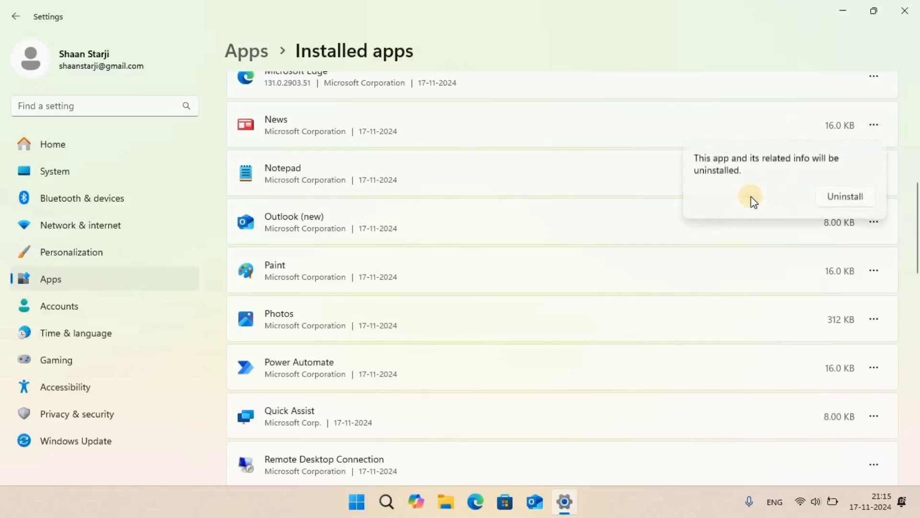
click(838, 197)
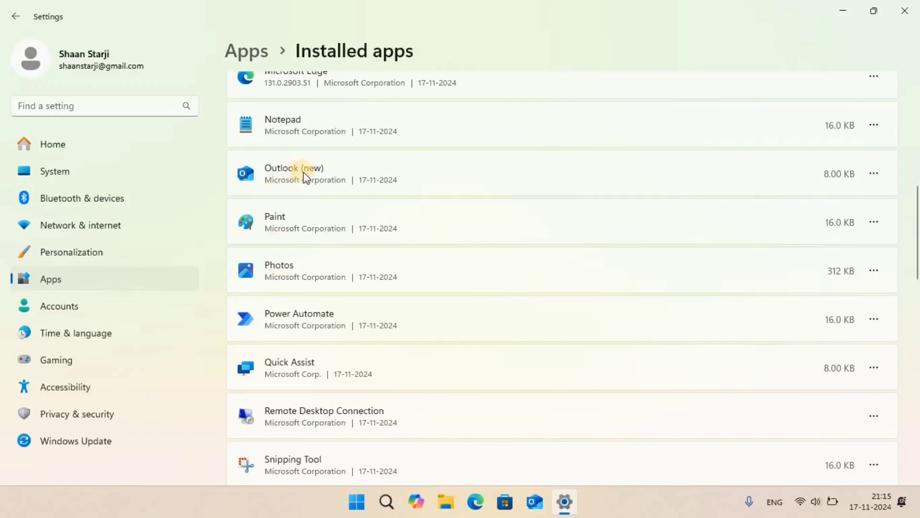
Step: Uninstall Outlook (new) from the installed apps and confirm its removal
click(872, 178)
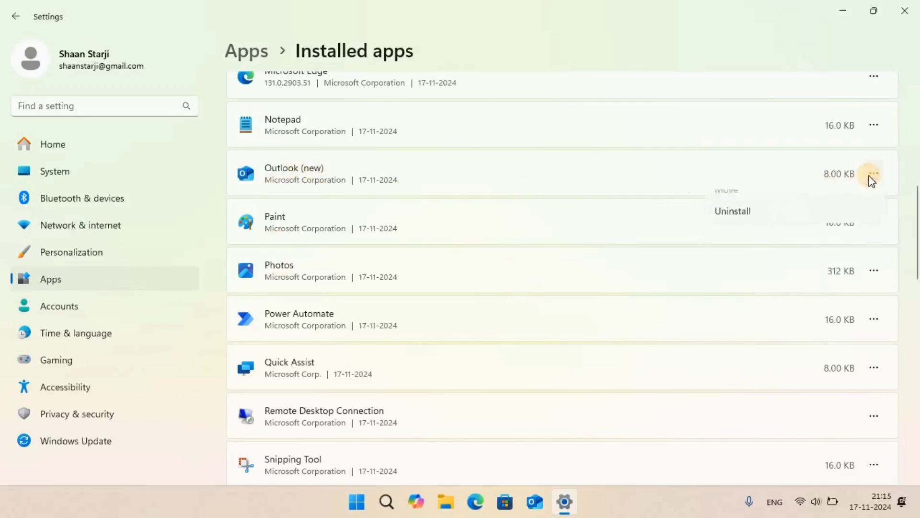
click(743, 250)
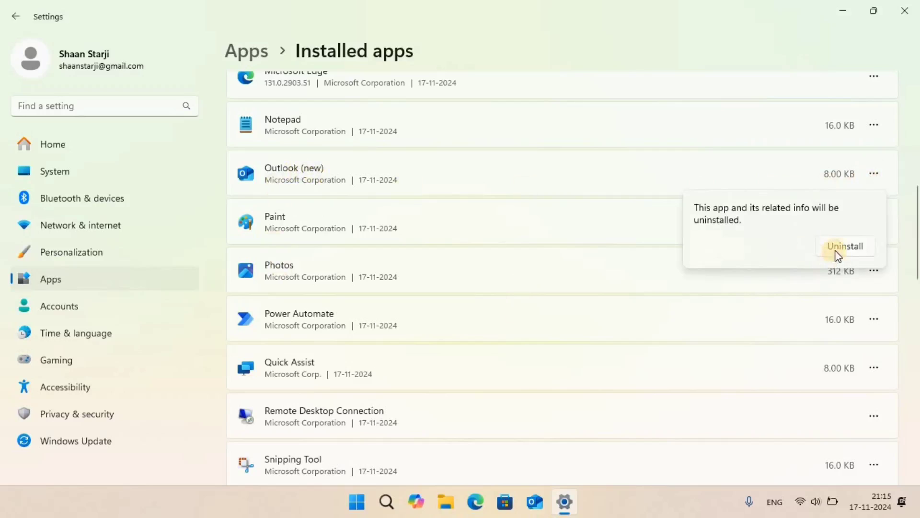
click(845, 246)
Step: Uninstall Quick Assist from the installed apps and confirm its removal
scroll(383, 231, up, 1)
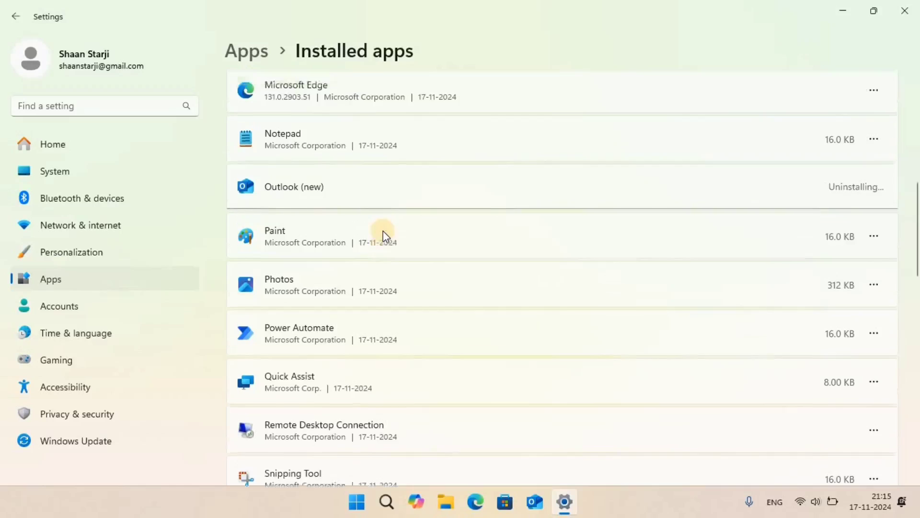
scroll(384, 233, up, 3)
scroll(382, 239, down, 2)
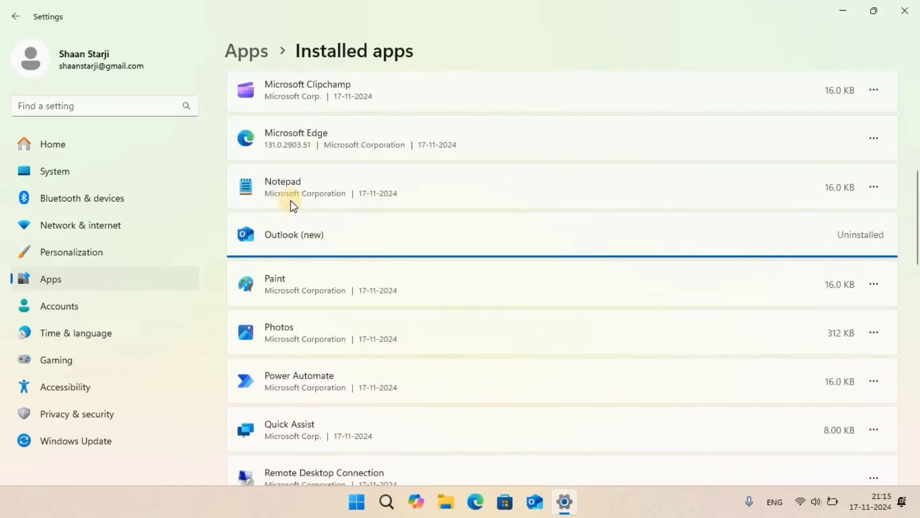
scroll(364, 209, down, 1)
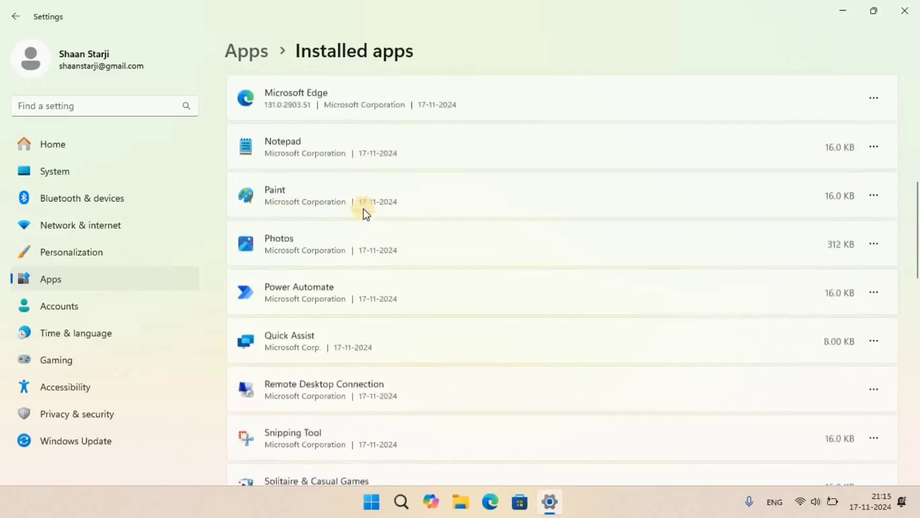
scroll(336, 221, down, 2)
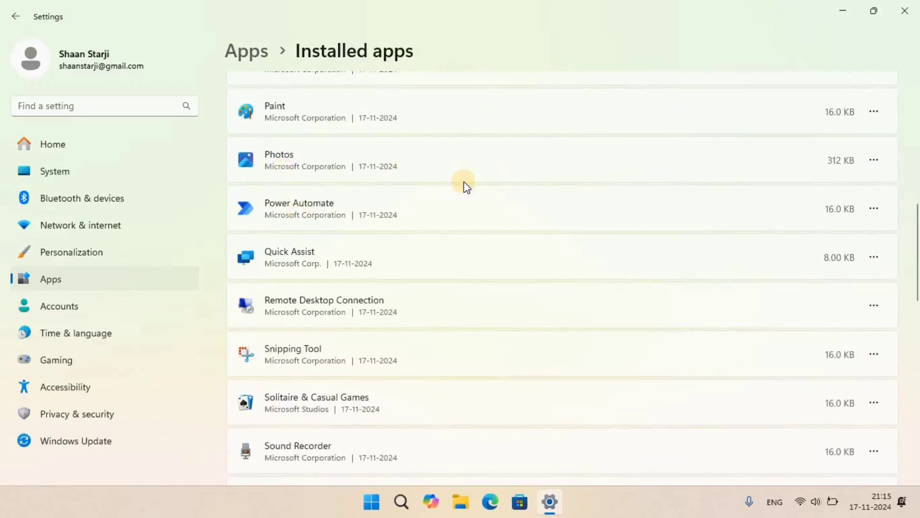
scroll(461, 188, down, 1)
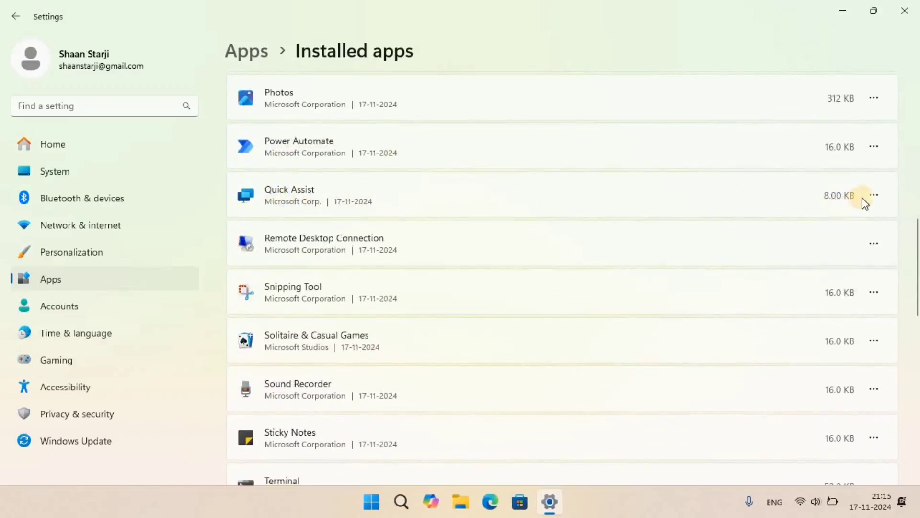
click(870, 197)
click(752, 263)
click(845, 268)
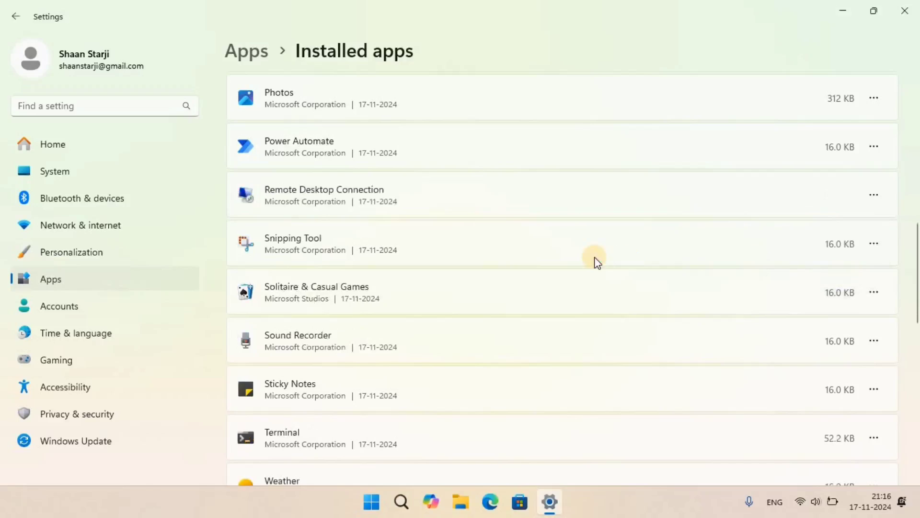
Step: Uninstall Solitaire & Casual Games from the installed apps and confirm its removal
scroll(250, 185, down, 3)
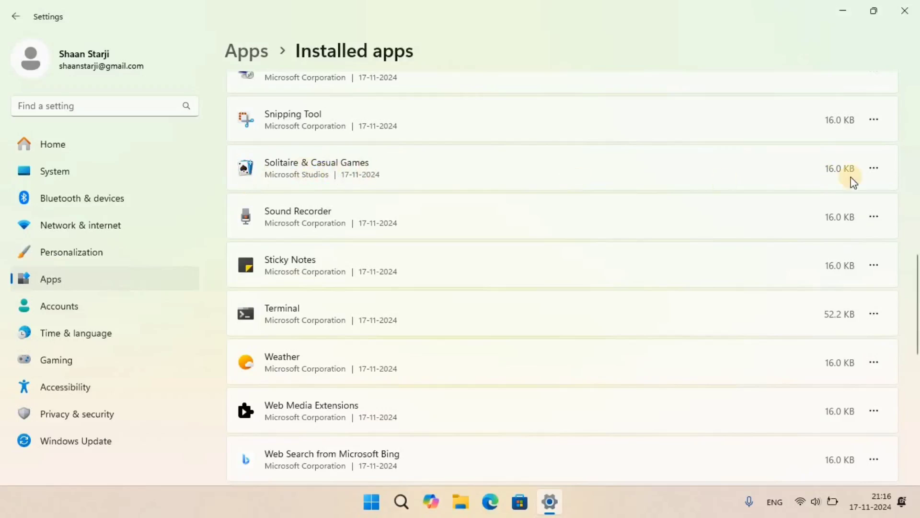
click(875, 169)
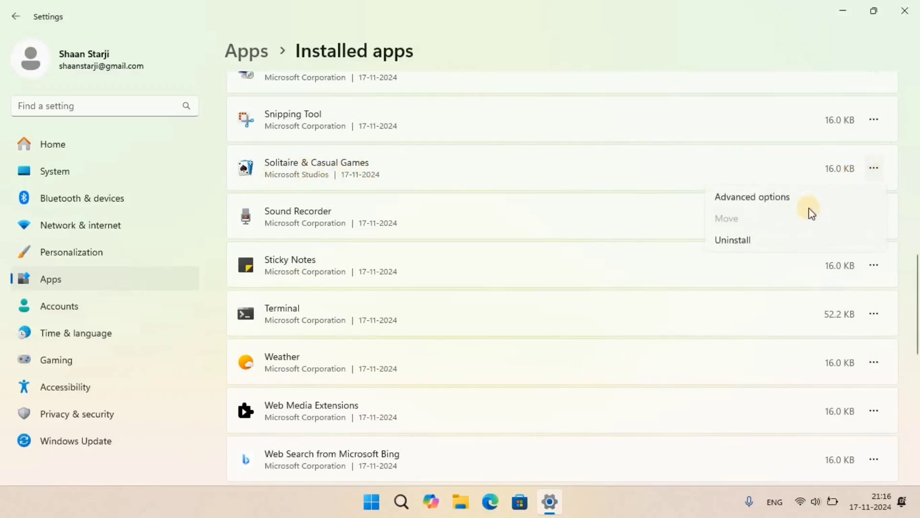
click(745, 239)
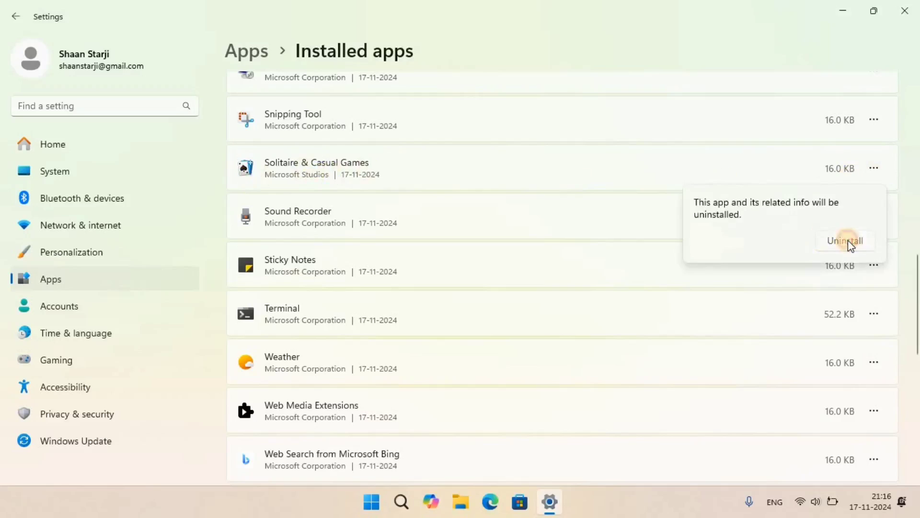
click(847, 240)
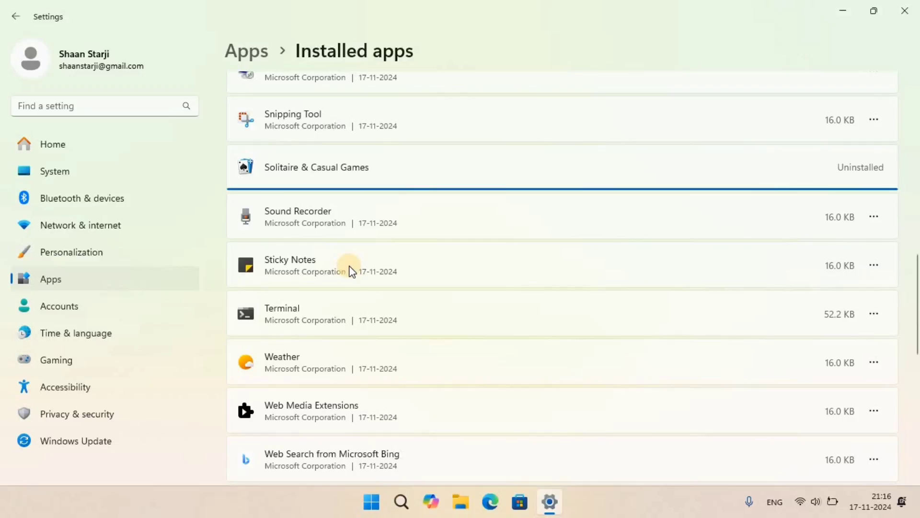
Step: Uninstall the Xbox app from the installed apps and confirm its removal
scroll(341, 238, down, 2)
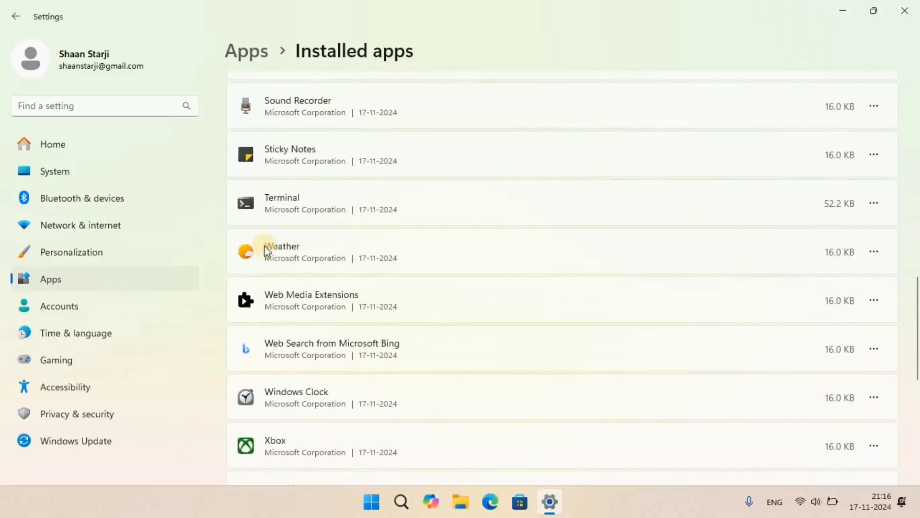
scroll(287, 253, up, 1)
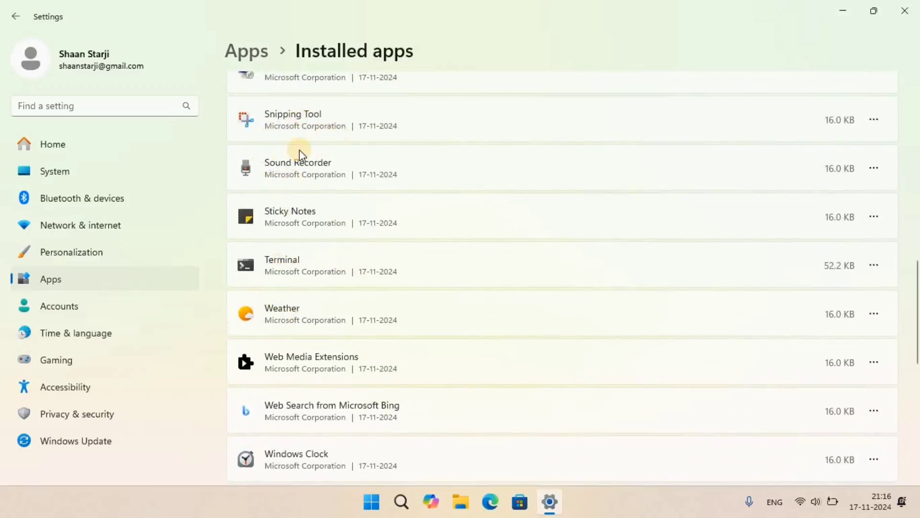
scroll(324, 187, down, 1)
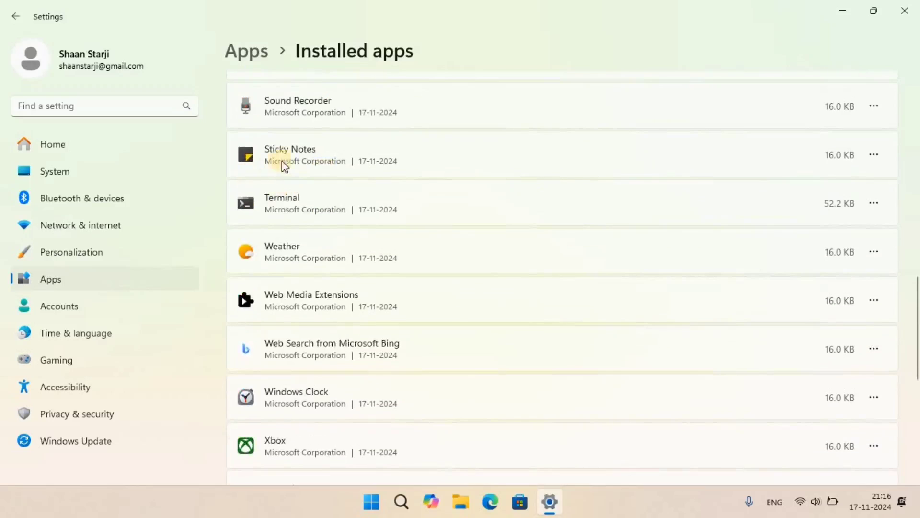
scroll(283, 167, down, 1)
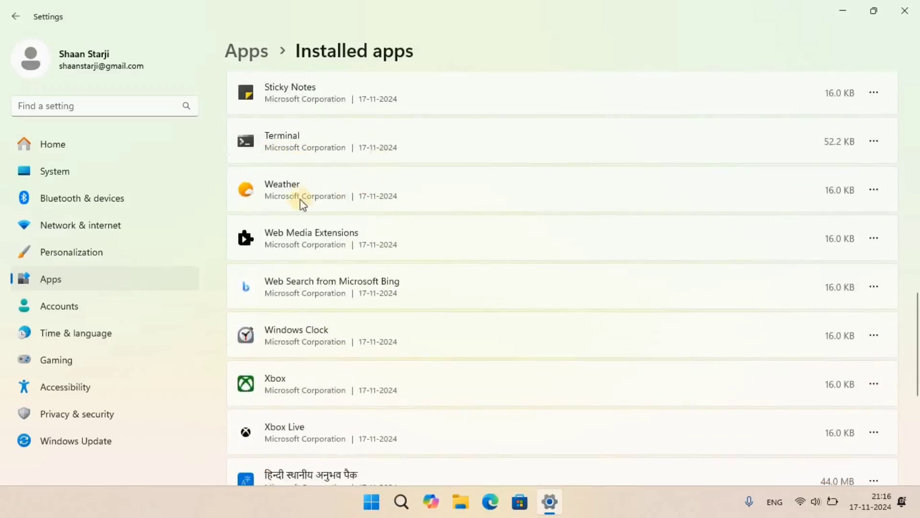
scroll(273, 192, down, 1)
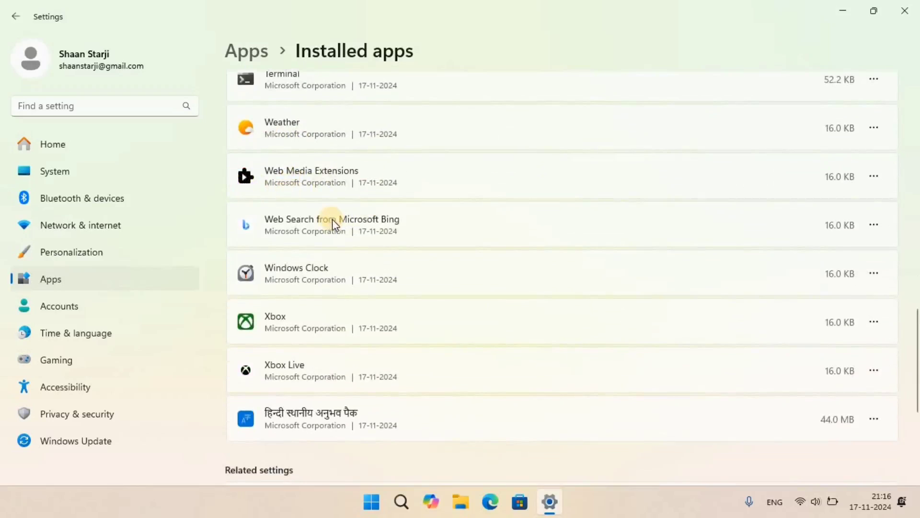
scroll(267, 178, down, 1)
scroll(360, 176, down, 1)
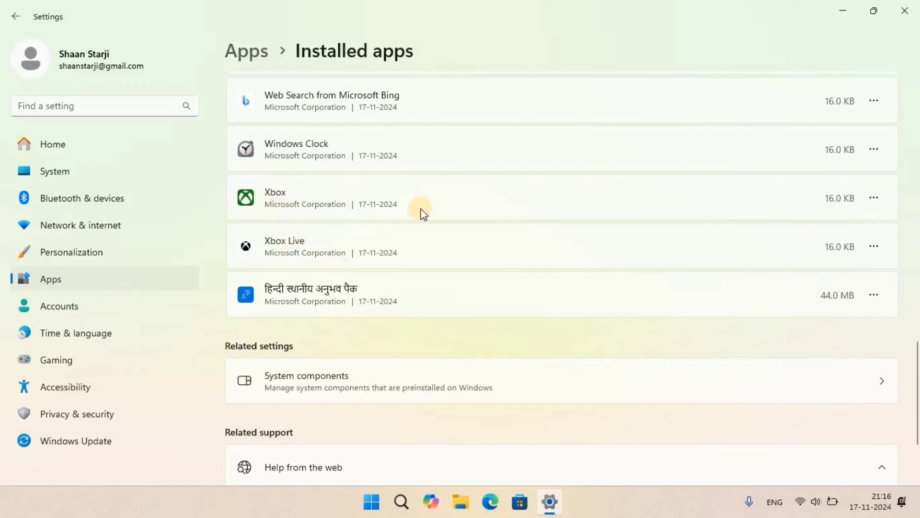
click(873, 198)
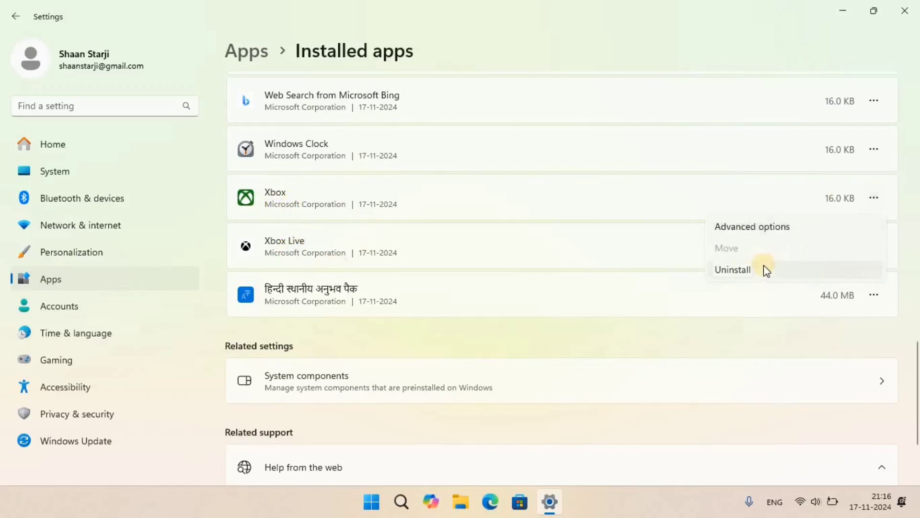
click(742, 268)
click(831, 271)
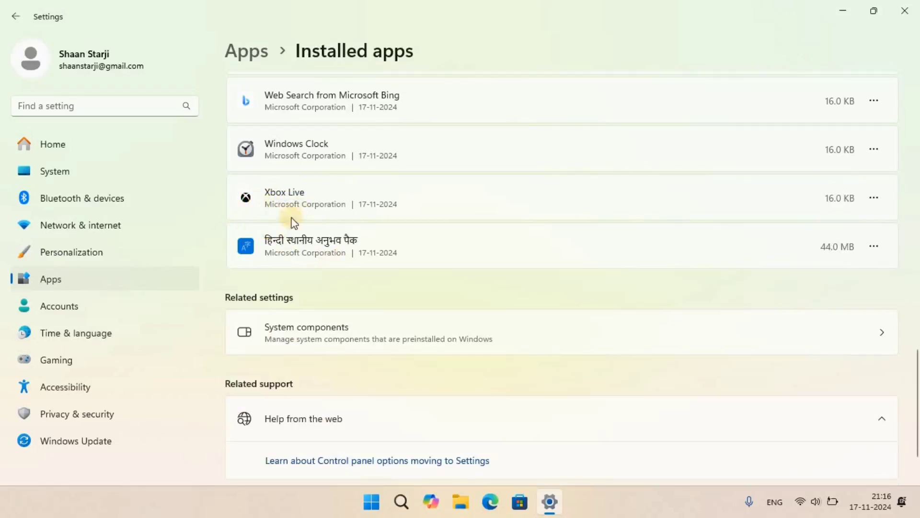
Step: Uninstall Xbox Live from the installed apps and confirm its removal
click(881, 203)
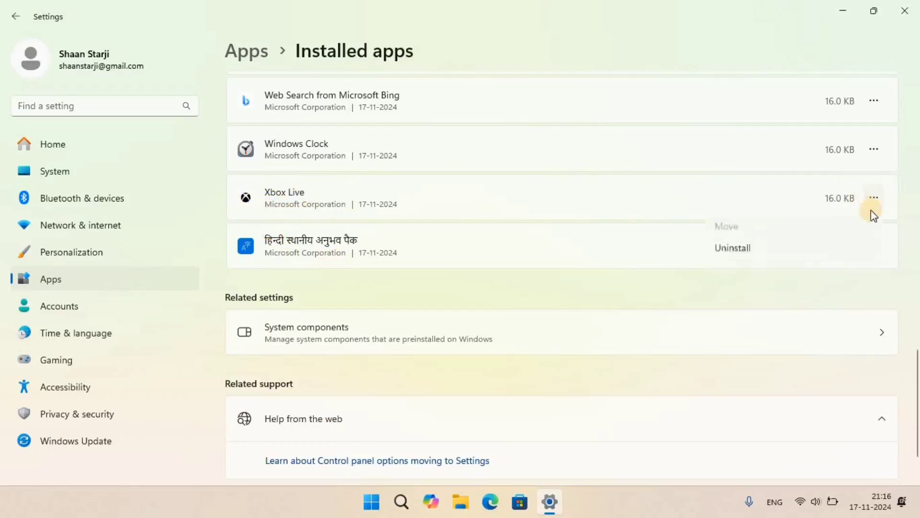
click(758, 269)
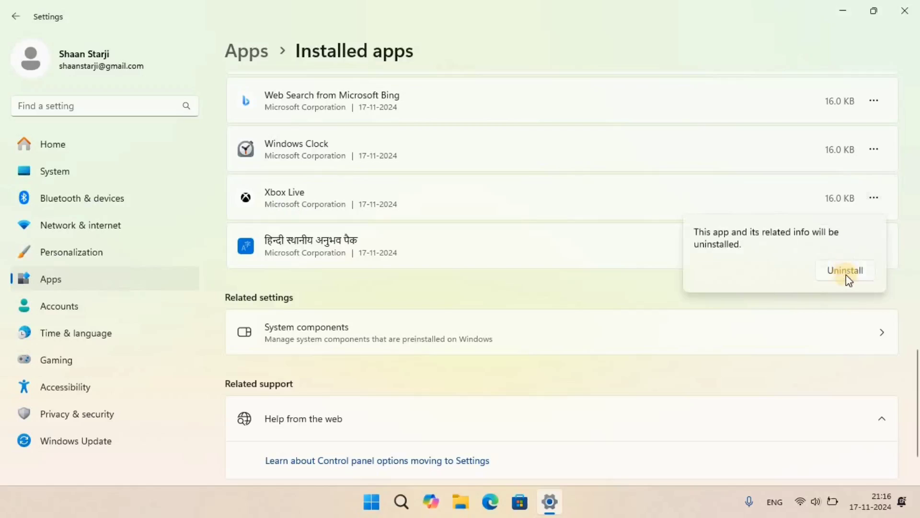
click(846, 270)
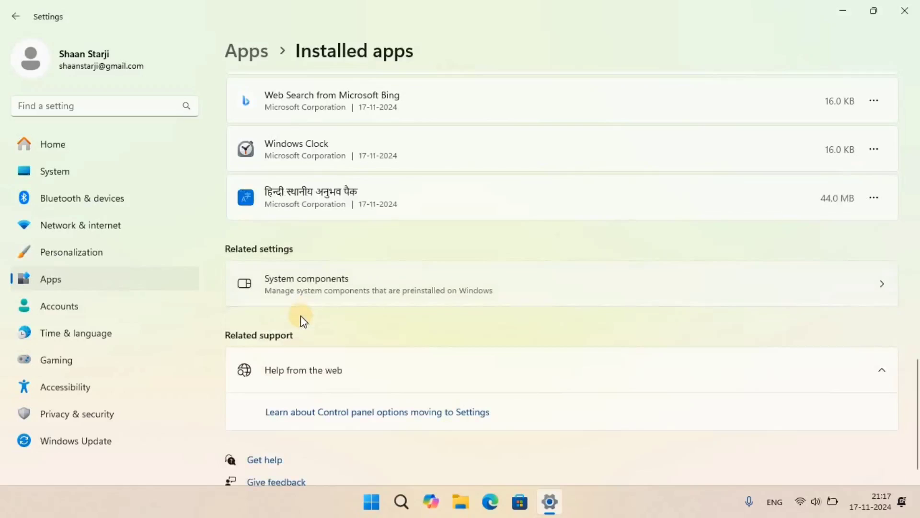
Step: Uninstall Sticky Notes from the installed apps and confirm its removal
scroll(303, 309, up, 12)
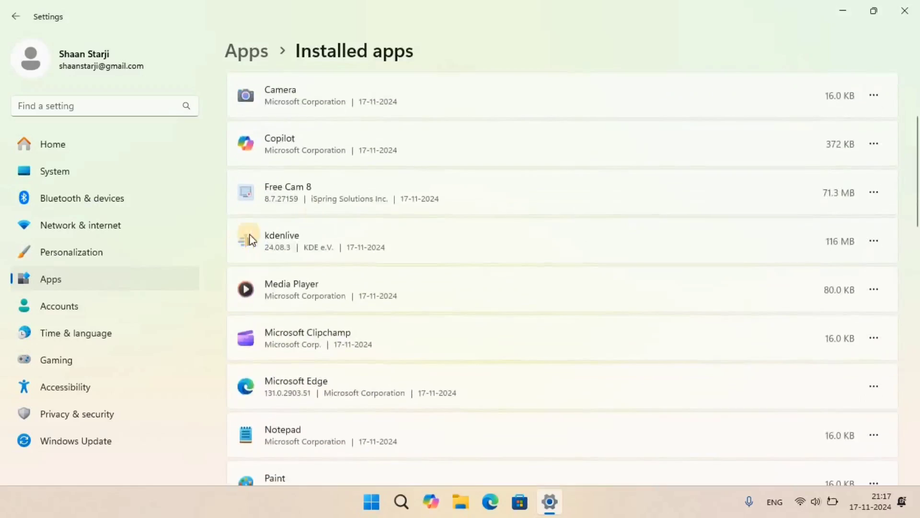
scroll(351, 207, up, 2)
scroll(350, 213, down, 10)
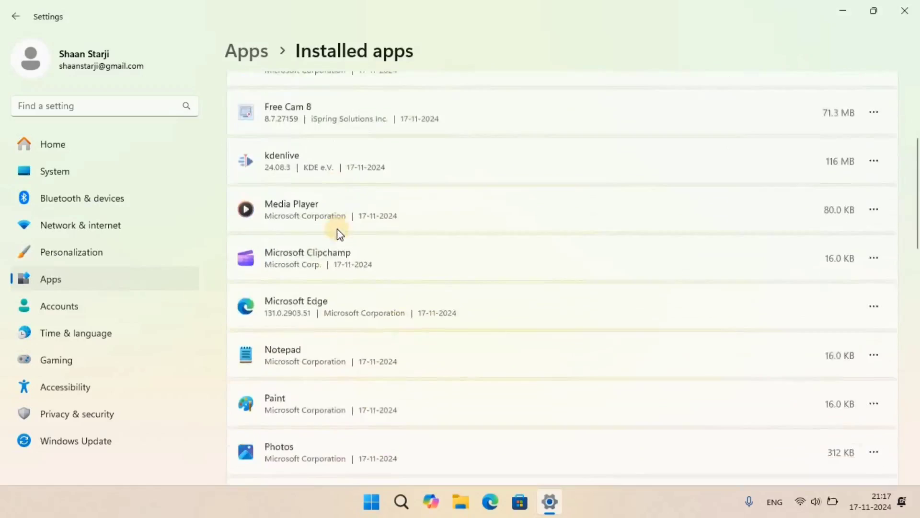
scroll(337, 235, down, 3)
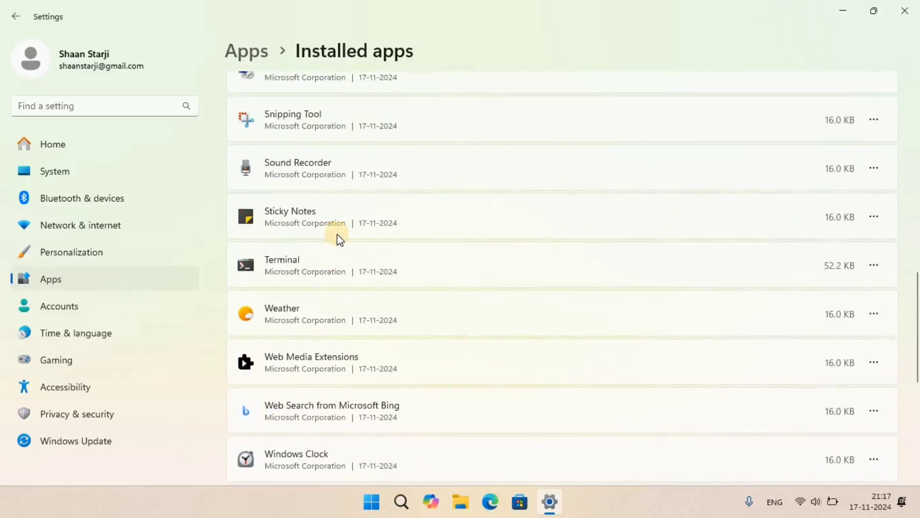
scroll(338, 242, down, 1)
scroll(339, 264, down, 2)
scroll(342, 265, up, 4)
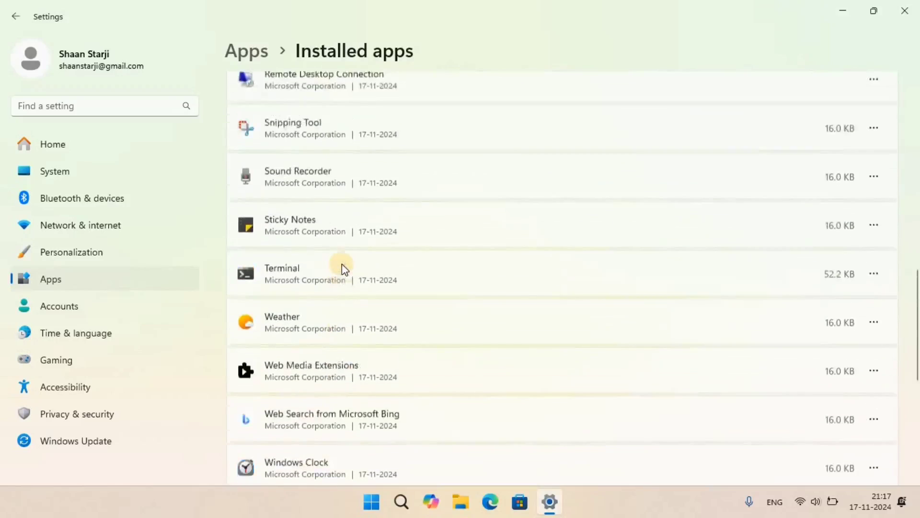
click(873, 279)
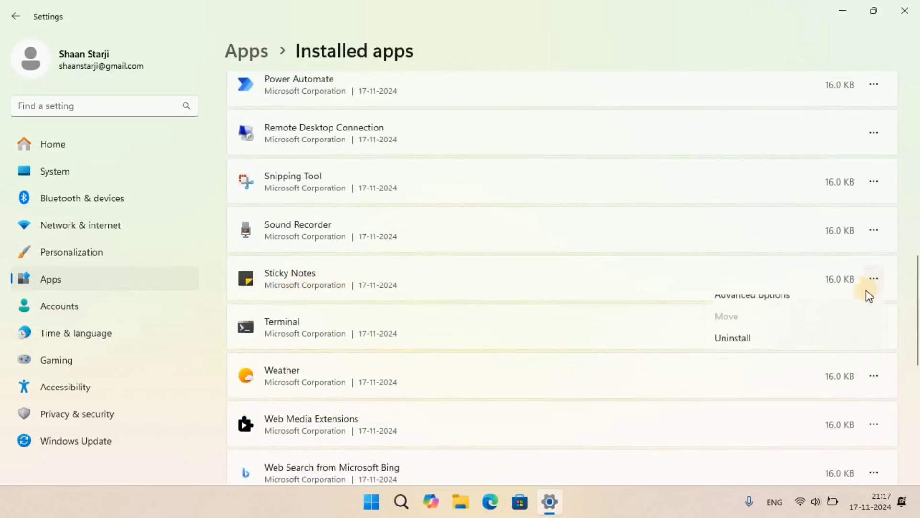
click(694, 319)
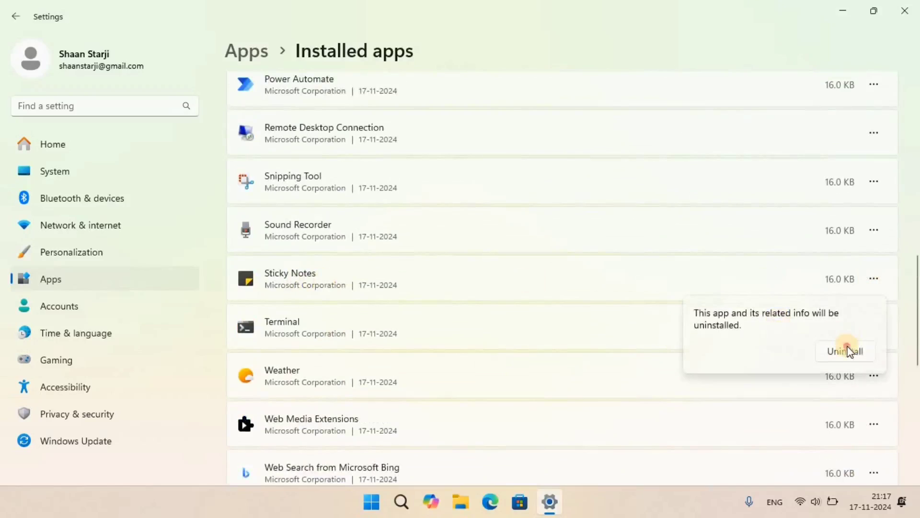
click(845, 348)
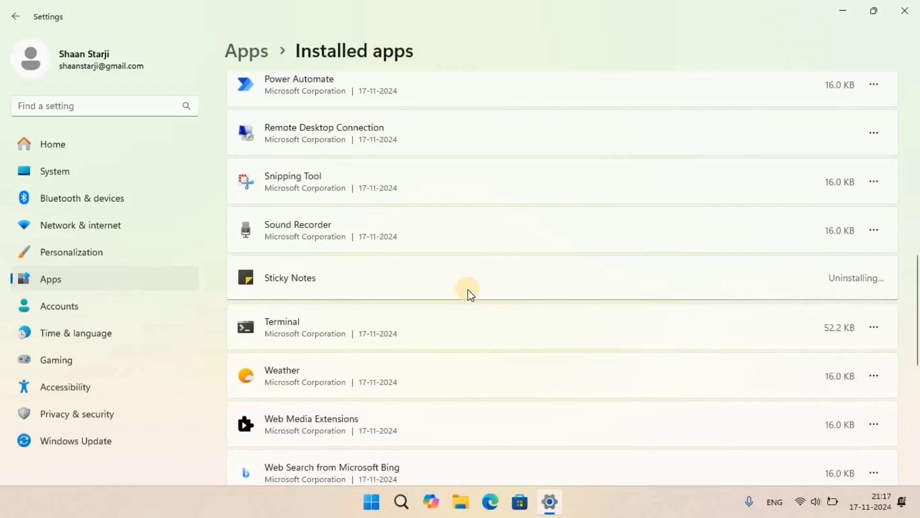
Step: Look through the whole list of remaining installed apps for anything else that is not needed
scroll(298, 297, down, 4)
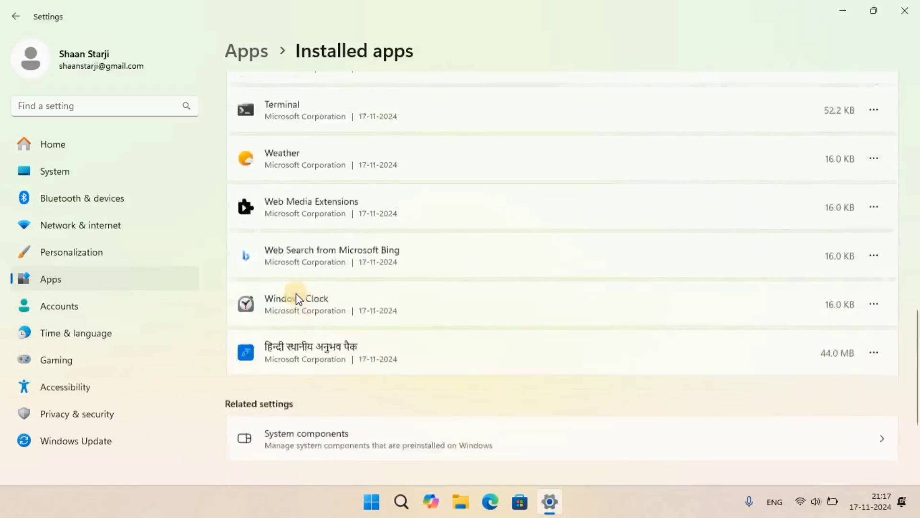
scroll(297, 297, up, 5)
scroll(293, 298, up, 8)
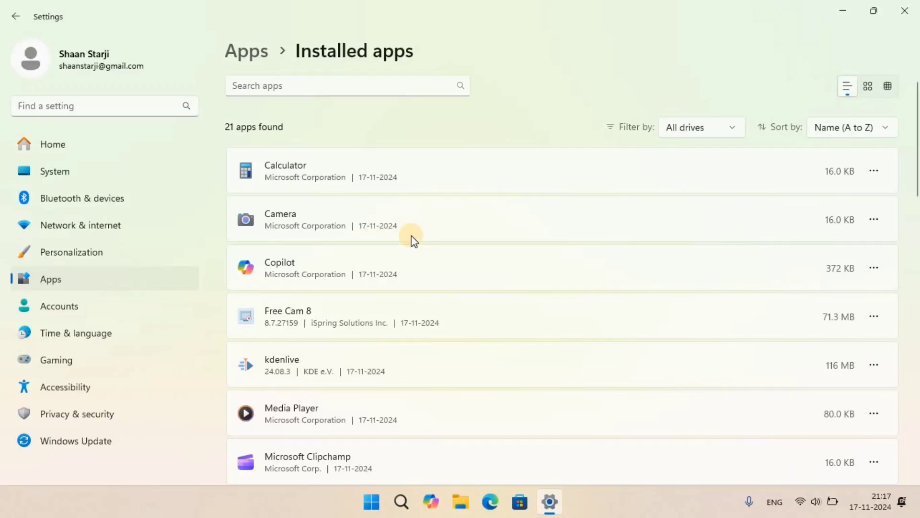
scroll(422, 259, down, 10)
scroll(425, 267, up, 9)
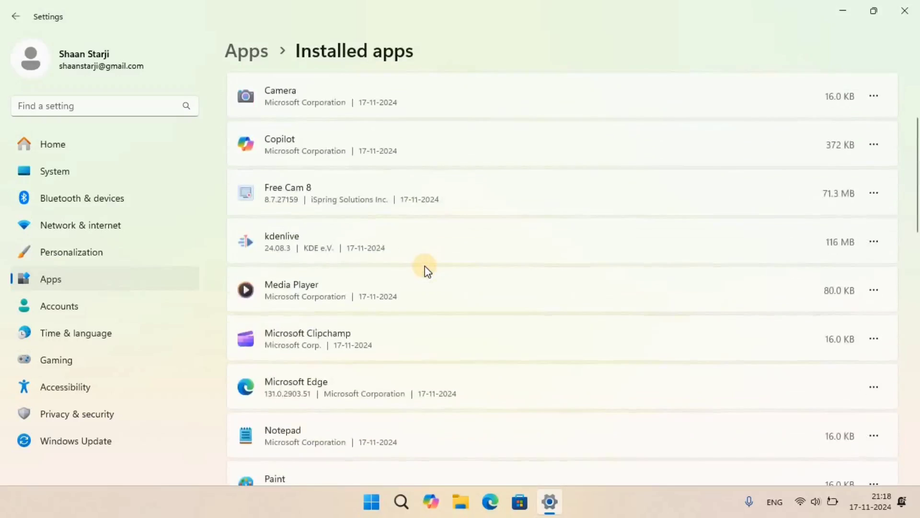
scroll(424, 265, up, 3)
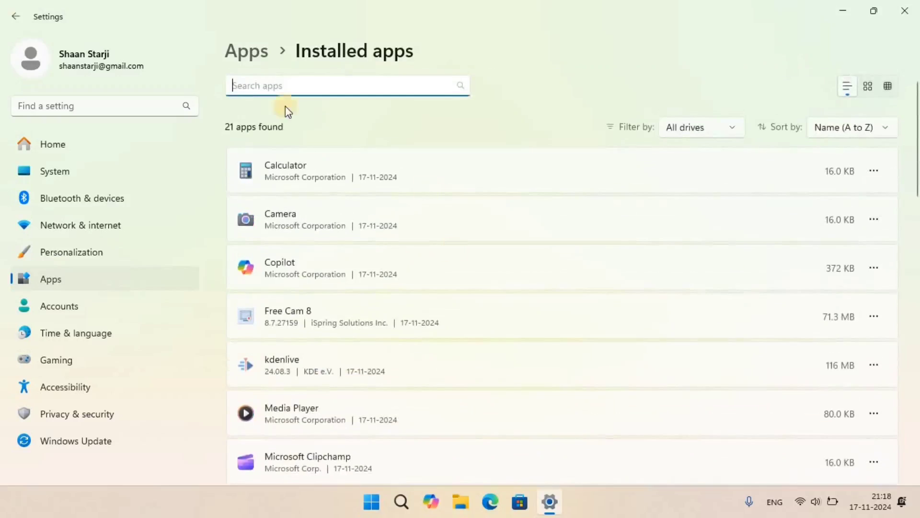
Step: Turn off automatic launching of Microsoft Edge at sign-in in the Startup app settings
click(17, 17)
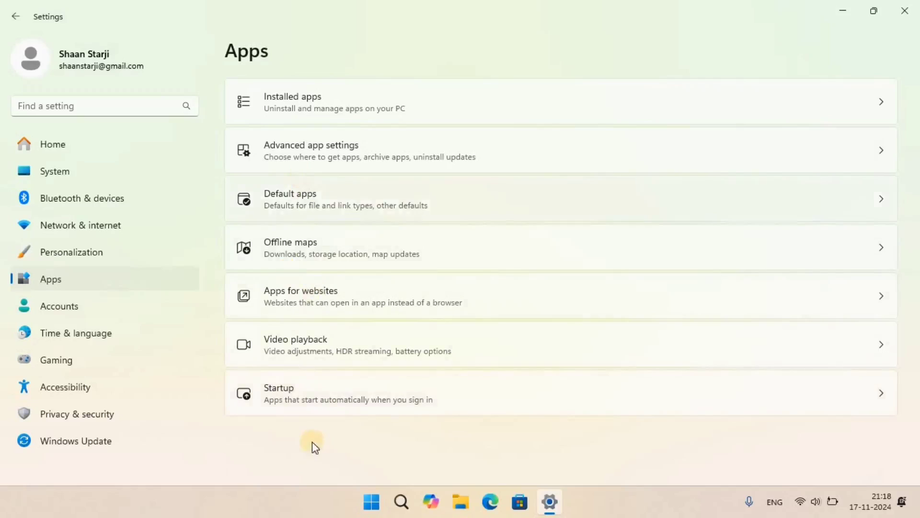
click(283, 391)
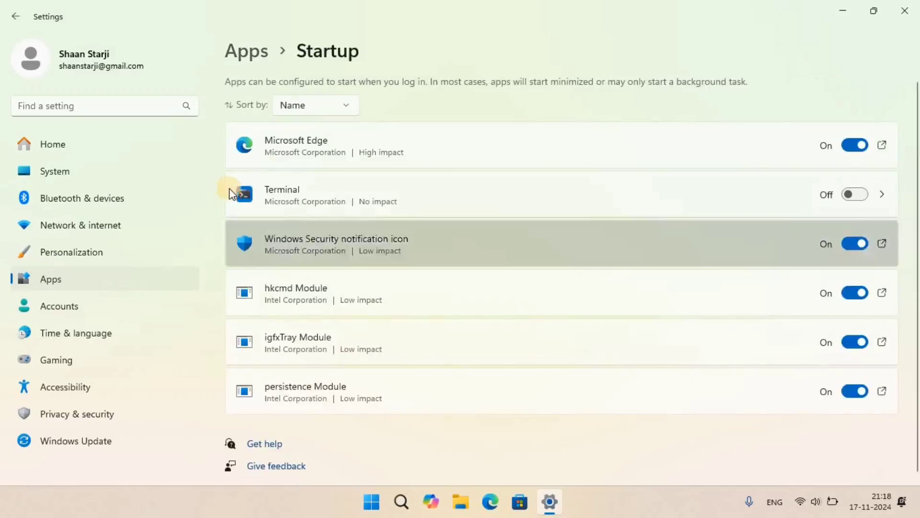
click(856, 146)
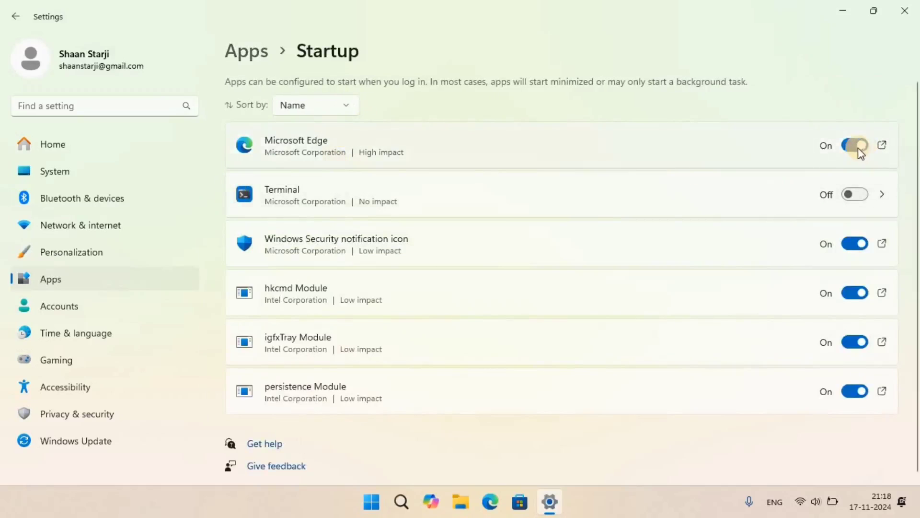
scroll(268, 297, down, 1)
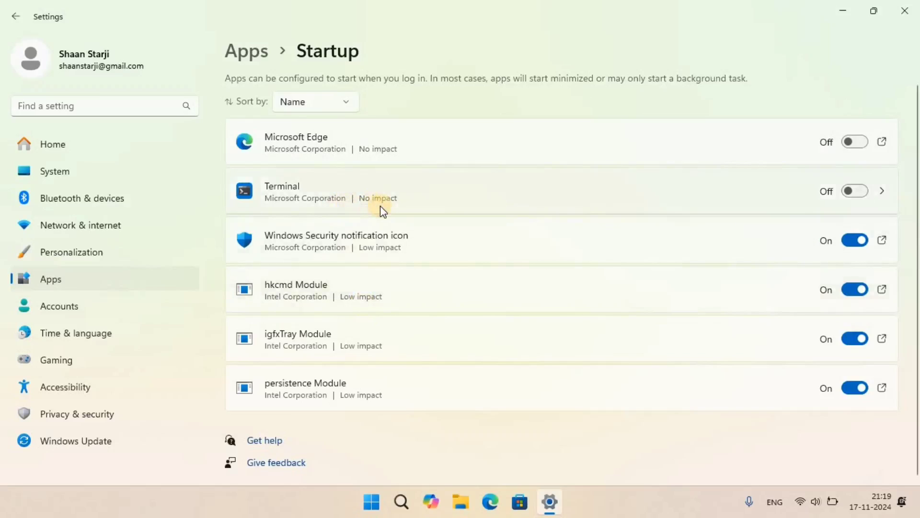
click(858, 142)
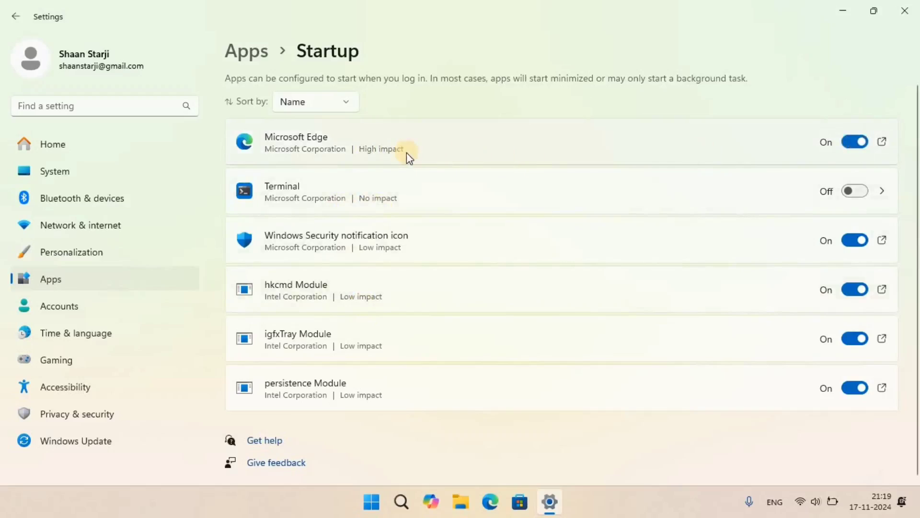
click(853, 143)
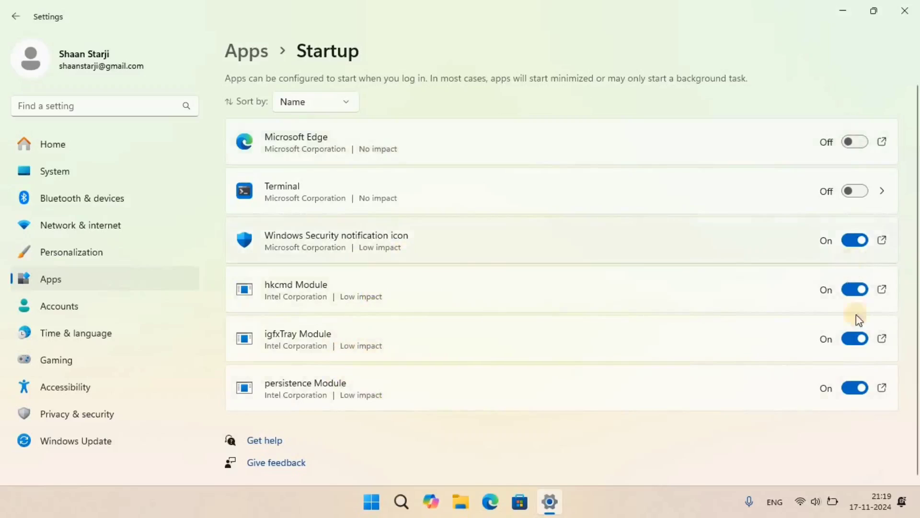
key(alt+Left)
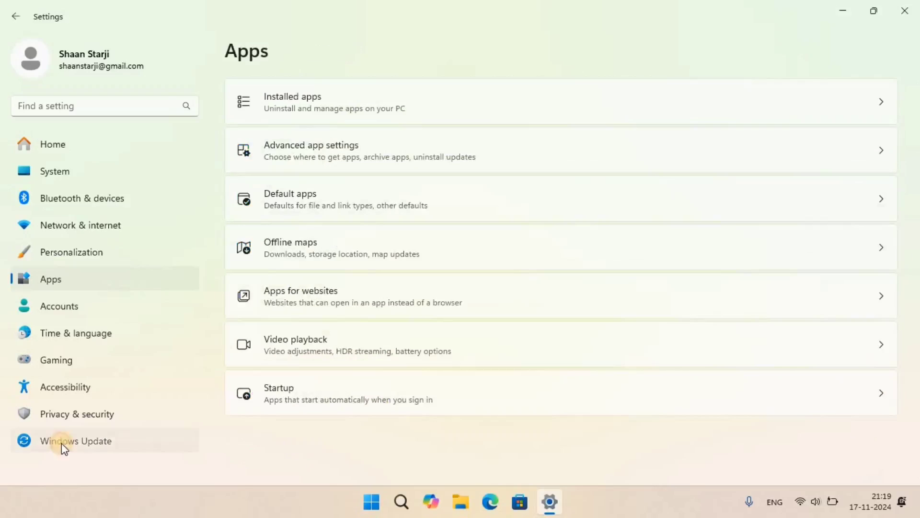
Step: In the General privacy permissions, turn off language-list website content, app launch tracking, suggested content and Settings notifications, and close Settings
click(63, 418)
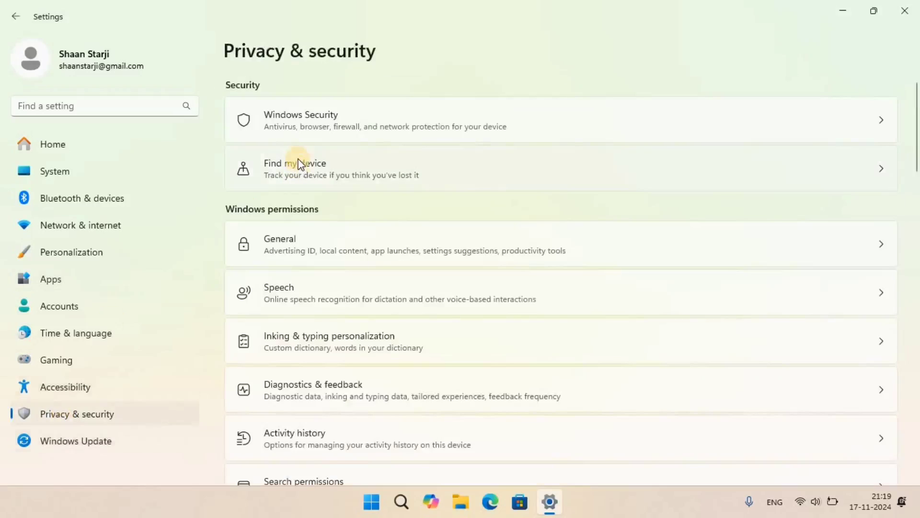
scroll(304, 259, down, 5)
scroll(288, 240, up, 5)
click(301, 241)
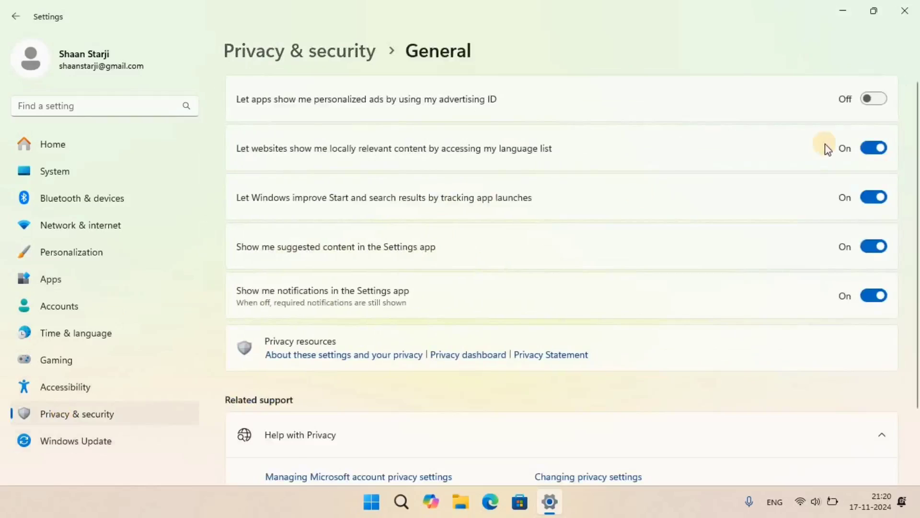
click(880, 150)
click(877, 197)
click(875, 247)
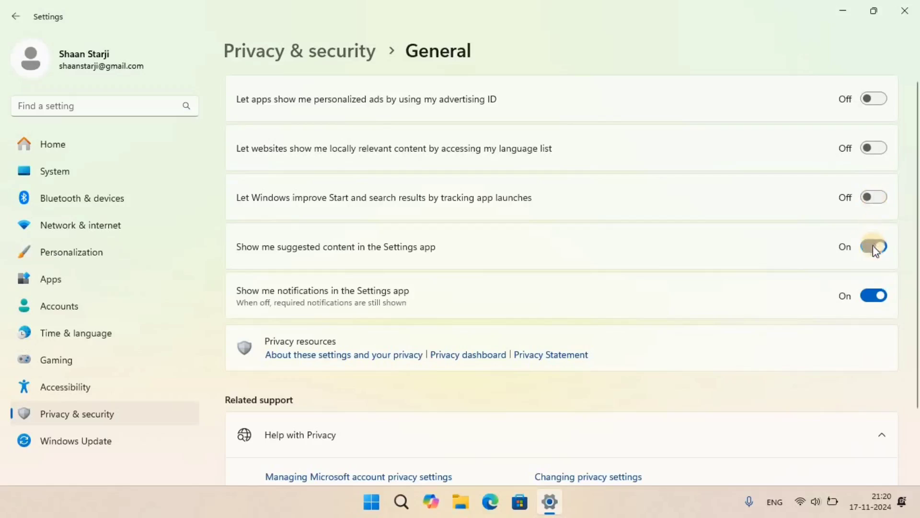
click(872, 295)
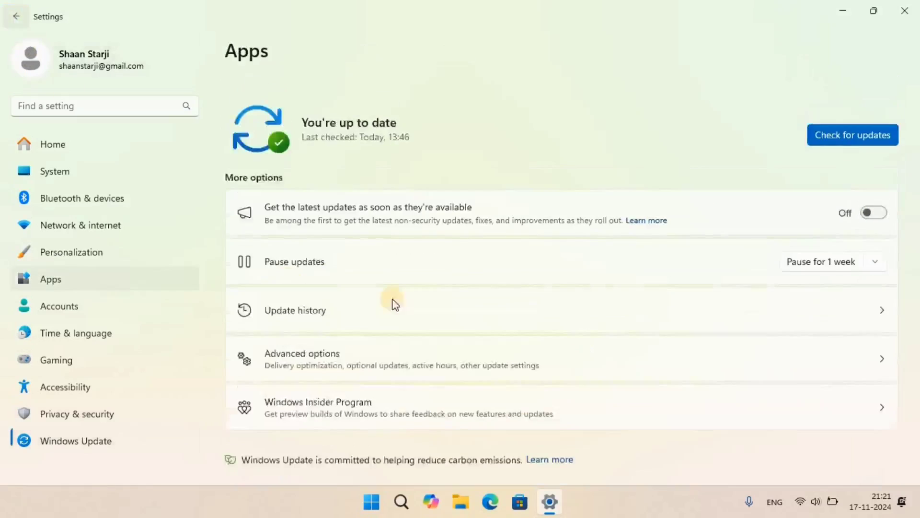
click(904, 11)
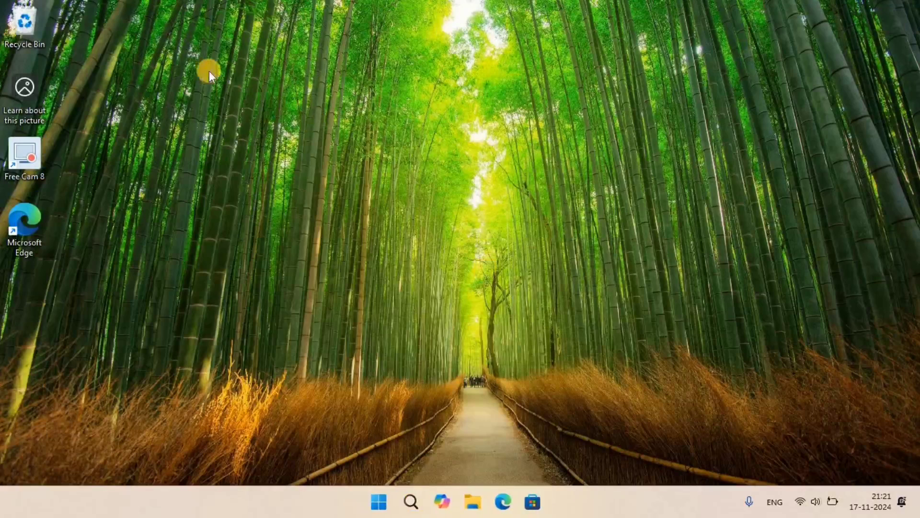